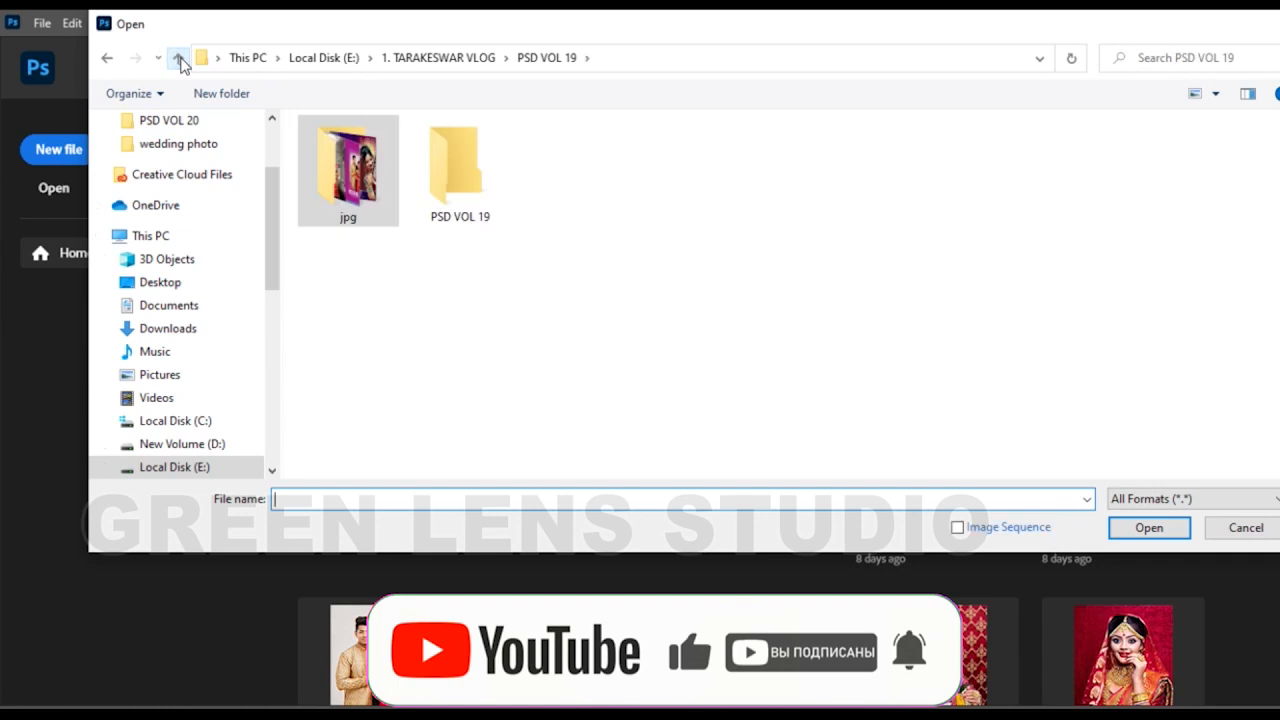
- Open the album template 003.psd from the PSD VOL 20 folder
{"action": "left_click", "coordinate": [179, 60]}
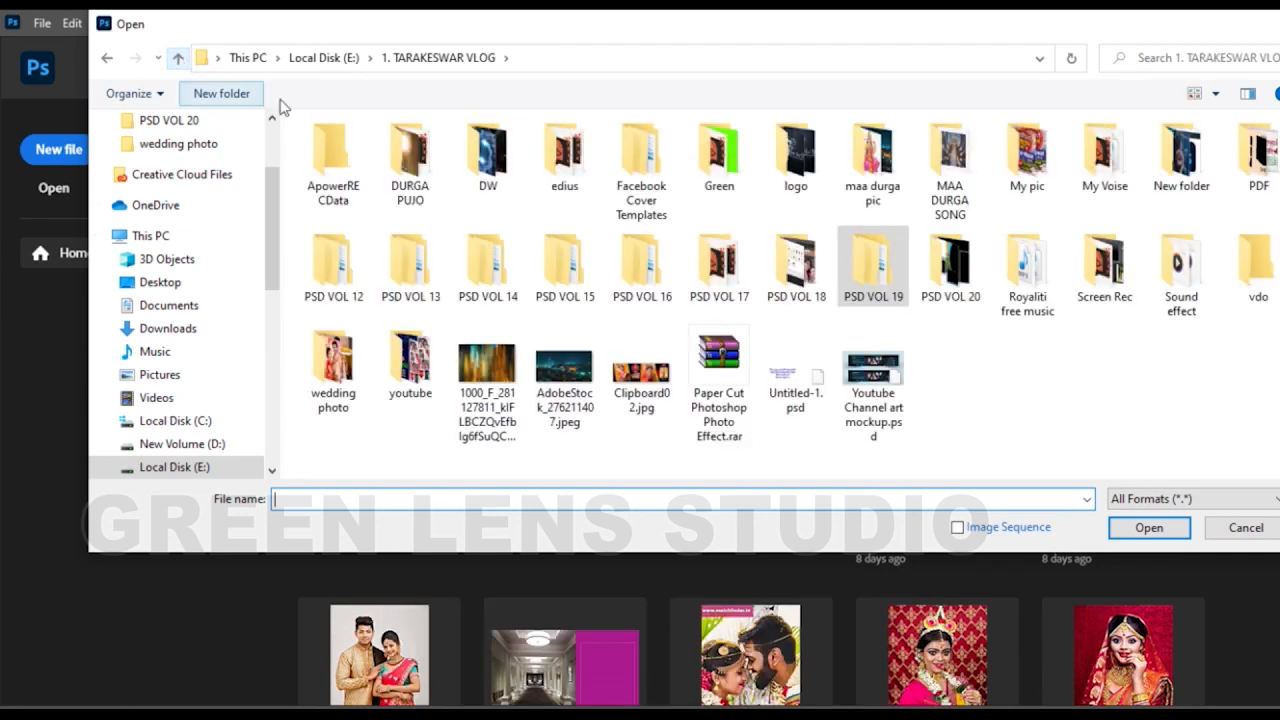
{"action": "double_click", "coordinate": [955, 288]}
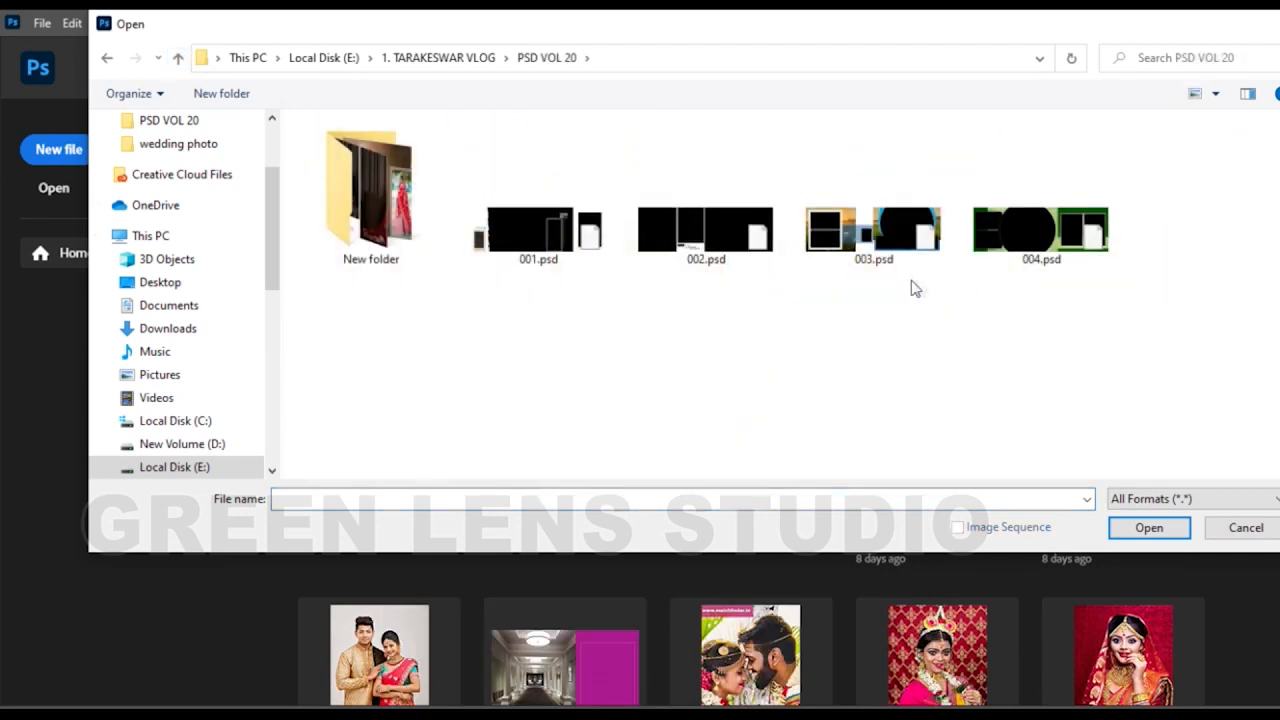
{"action": "left_click", "coordinate": [886, 257]}
{"action": "left_click", "coordinate": [1143, 527]}
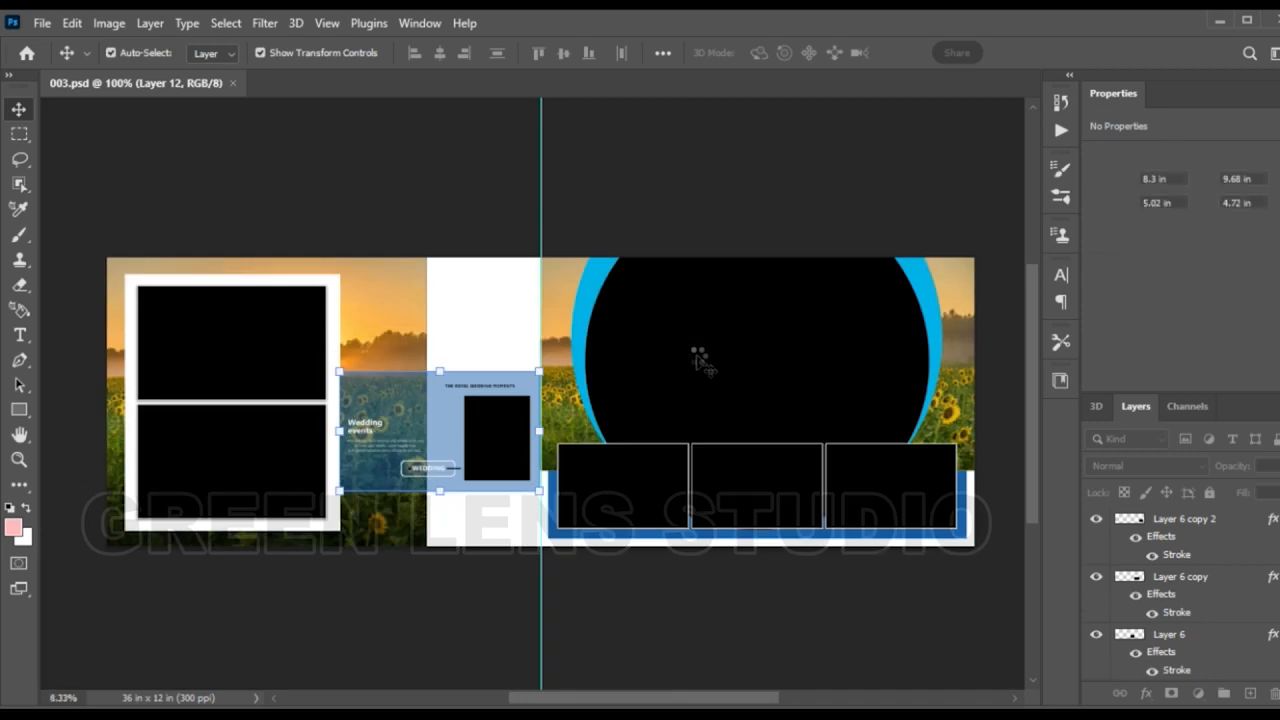
- Undock 003.psd into a floating window and enlarge it to show the whole album spread
{"action": "scroll", "coordinate": [500, 449], "scroll_direction": "up", "scroll_amount": 3}
{"action": "scroll", "coordinate": [457, 383], "scroll_direction": "down", "scroll_amount": 5}
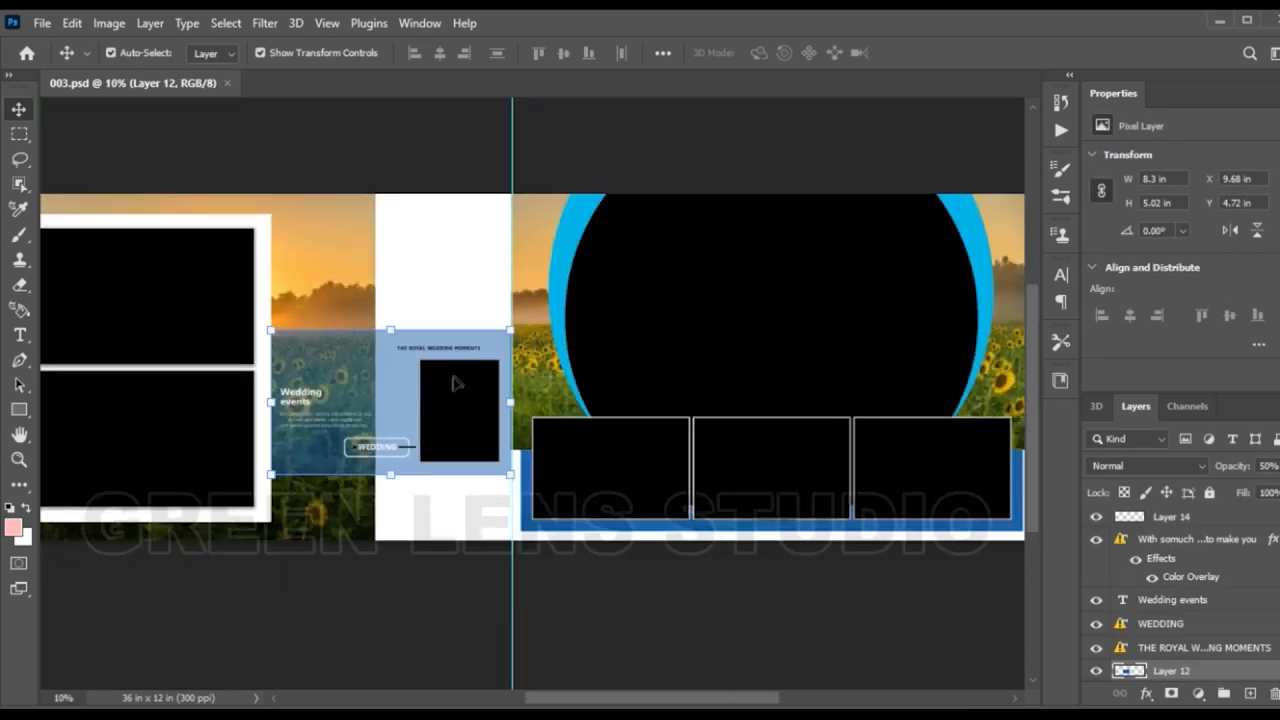
{"action": "scroll", "coordinate": [453, 384], "scroll_direction": "up", "scroll_amount": 1}
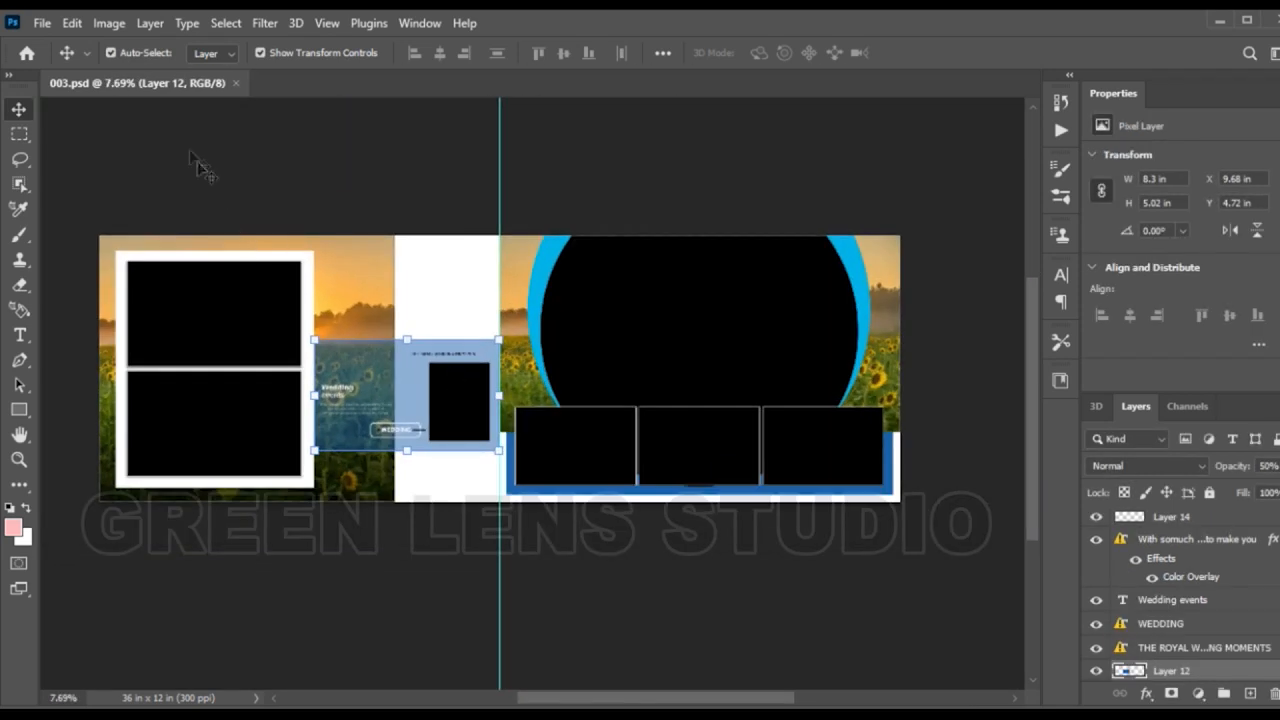
{"action": "left_click_drag", "start_coordinate": [155, 88], "coordinate": [175, 138]}
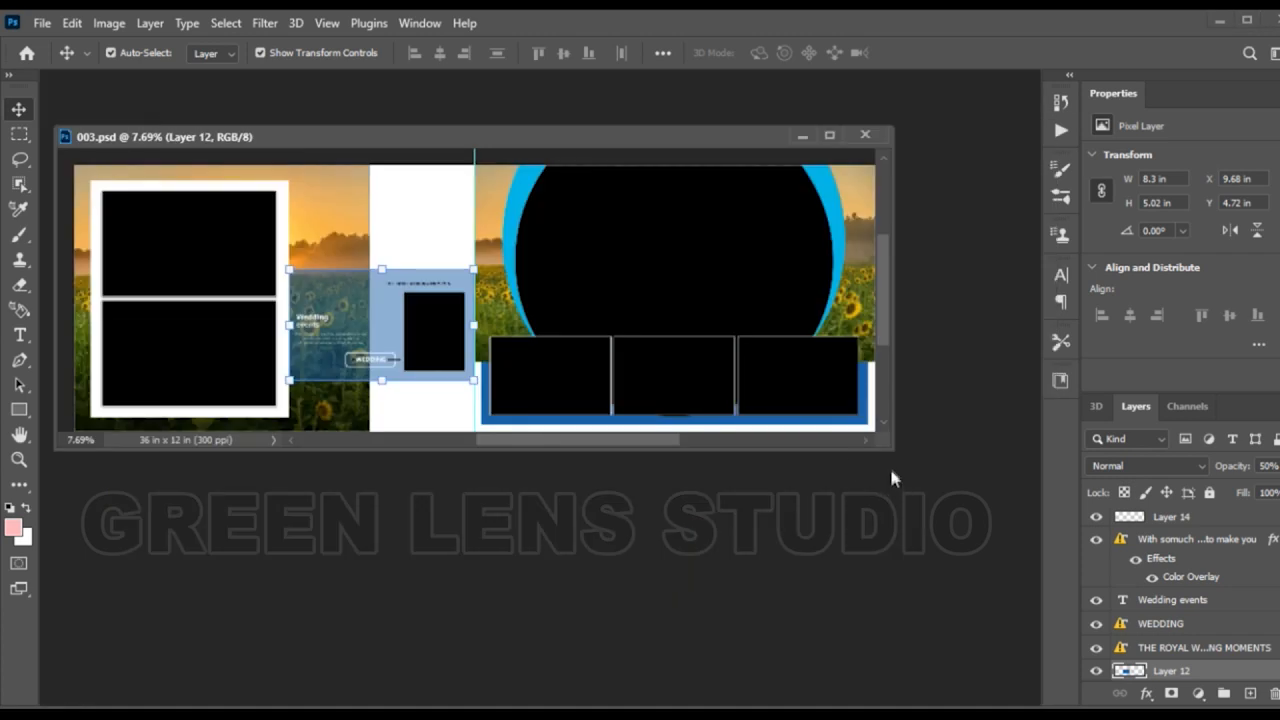
{"action": "left_click_drag", "start_coordinate": [889, 449], "coordinate": [1054, 678]}
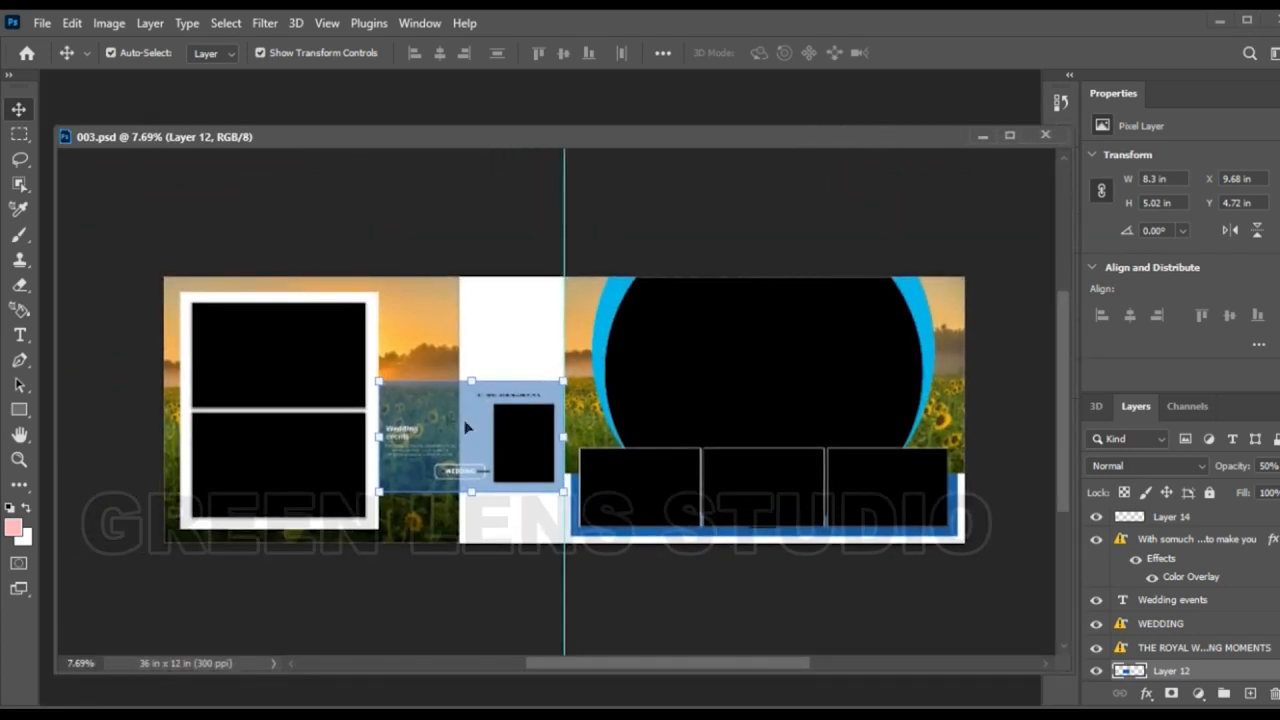
{"action": "scroll", "coordinate": [372, 386], "scroll_direction": "up", "scroll_amount": 2}
{"action": "left_click", "coordinate": [109, 22]}
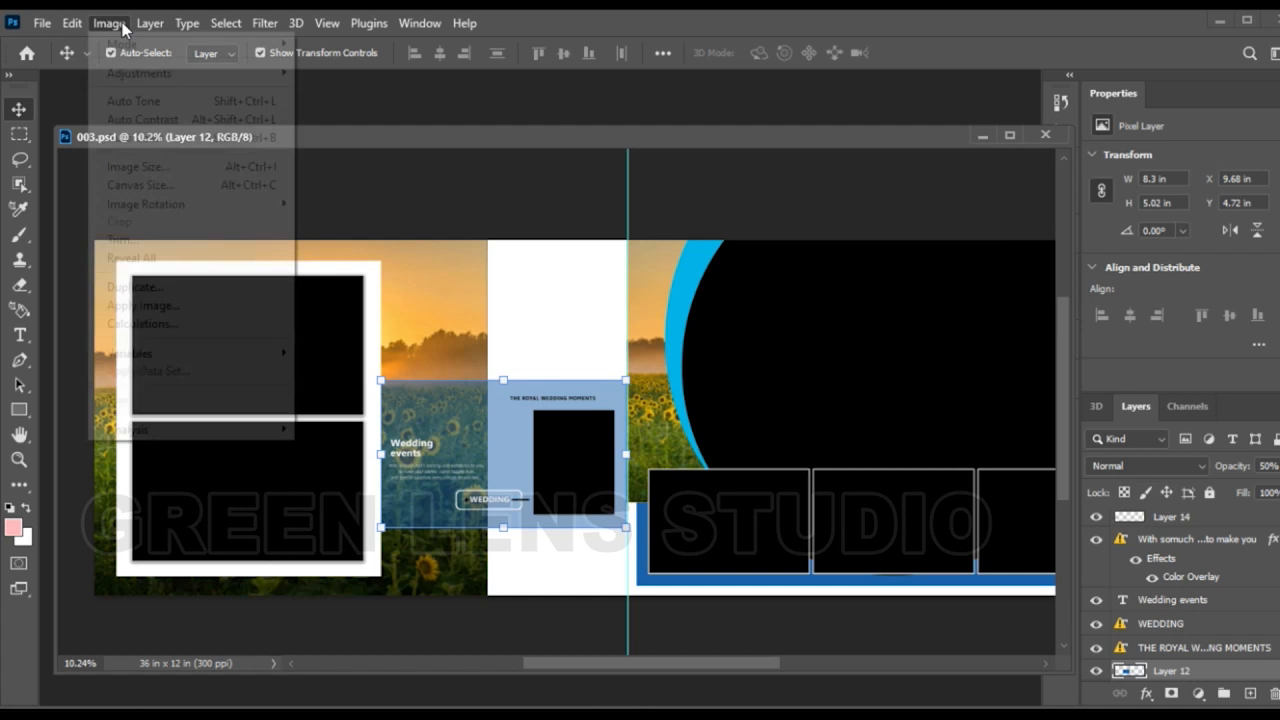
{"action": "left_click", "coordinate": [132, 165]}
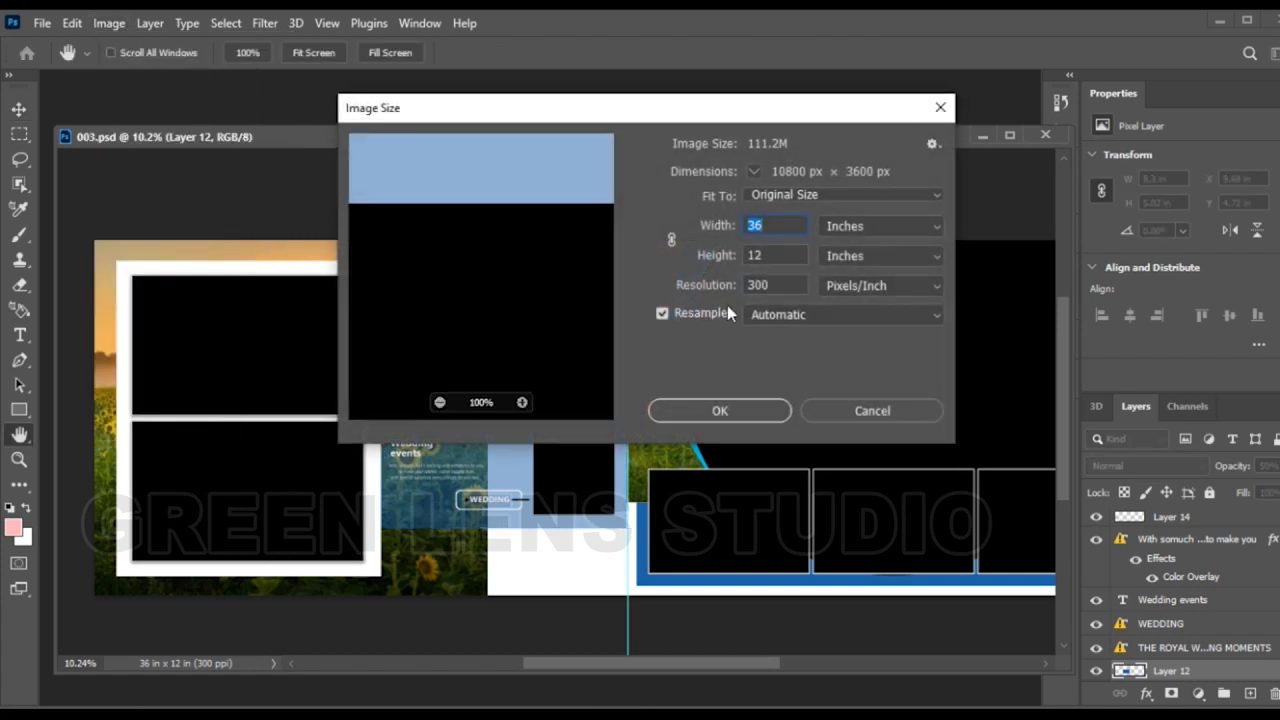
{"action": "type", "text": "36.4"}
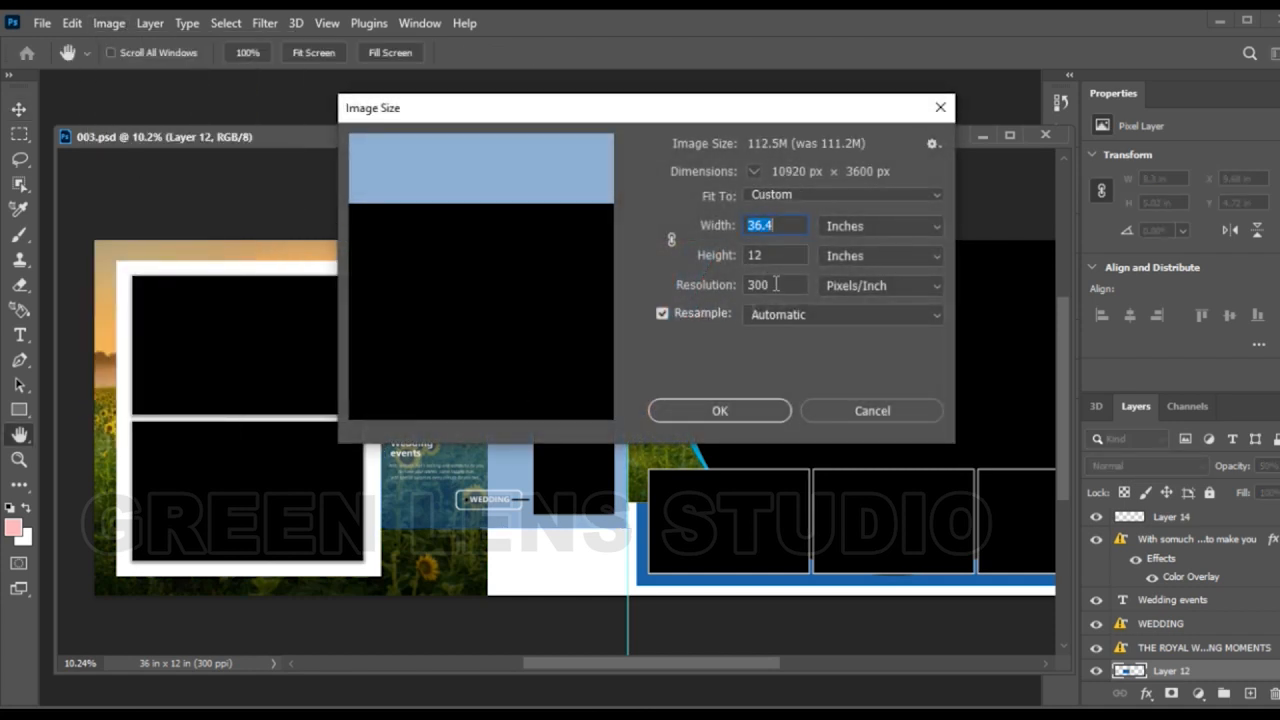
{"action": "left_click", "coordinate": [875, 413]}
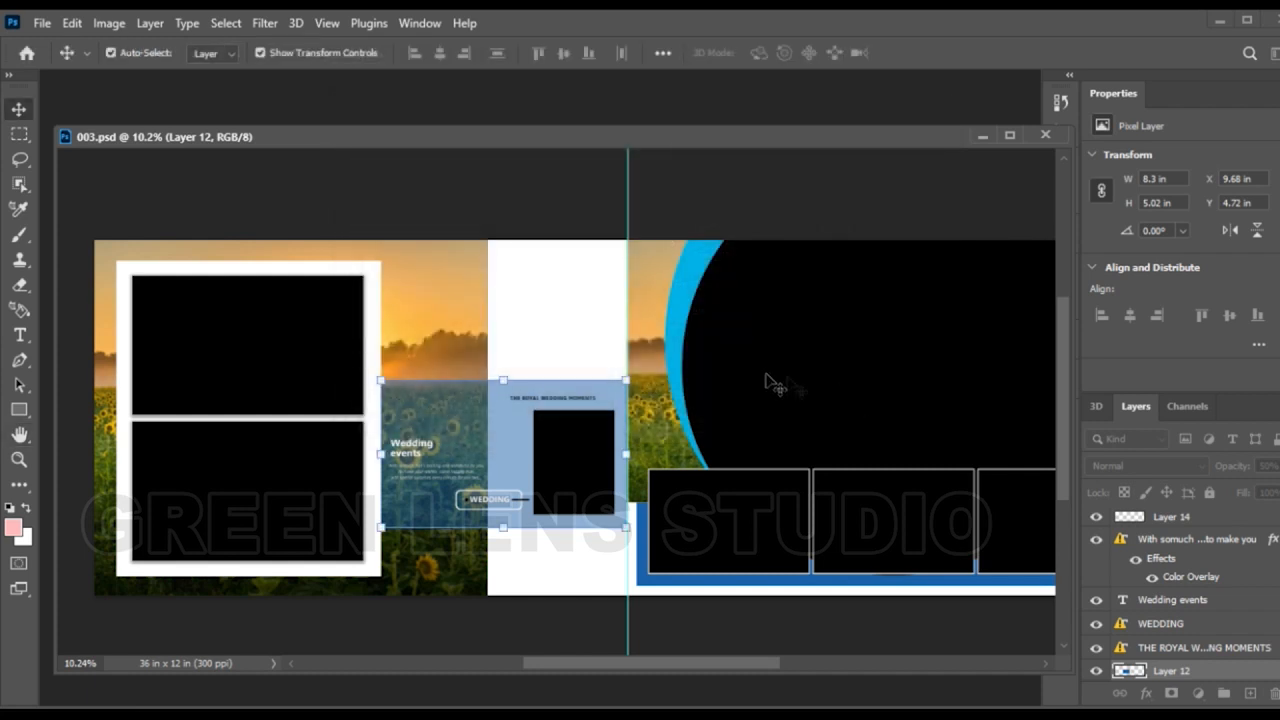
- Open indian-wedding-bride-groom-reception.jpg from the wedding photo folder
{"action": "key", "text": "ctrl+o"}
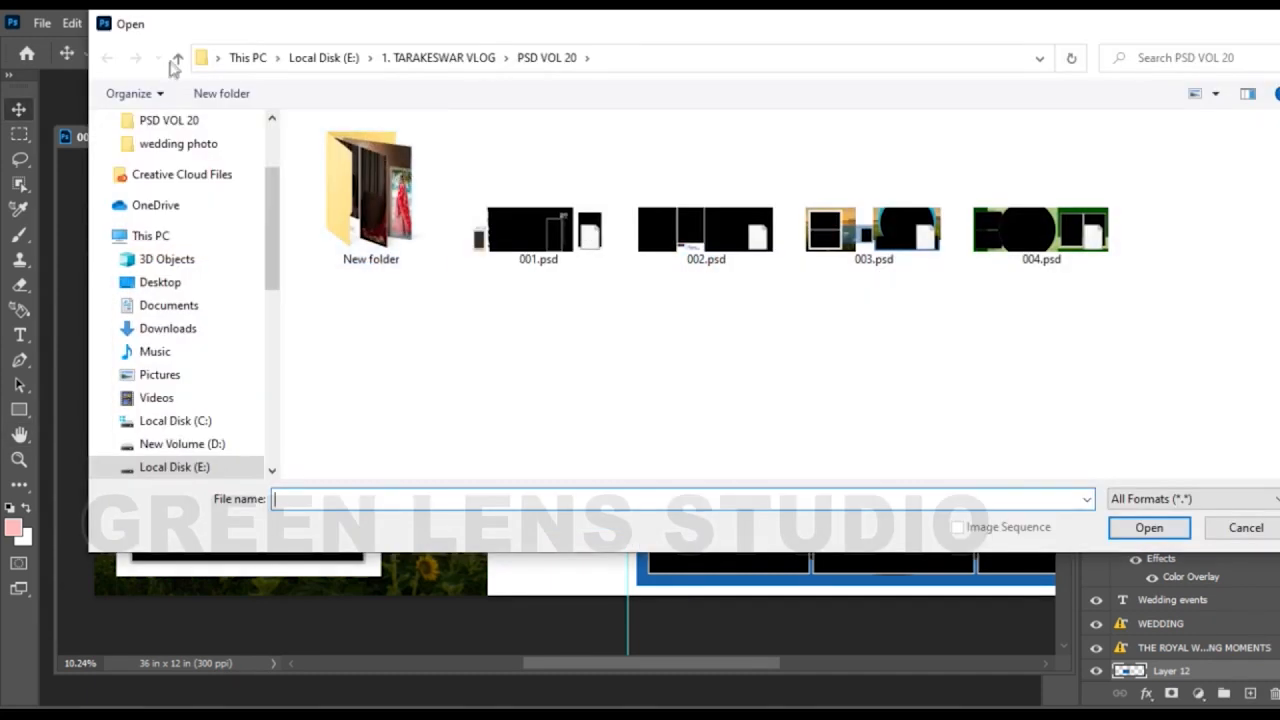
{"action": "left_click", "coordinate": [178, 60]}
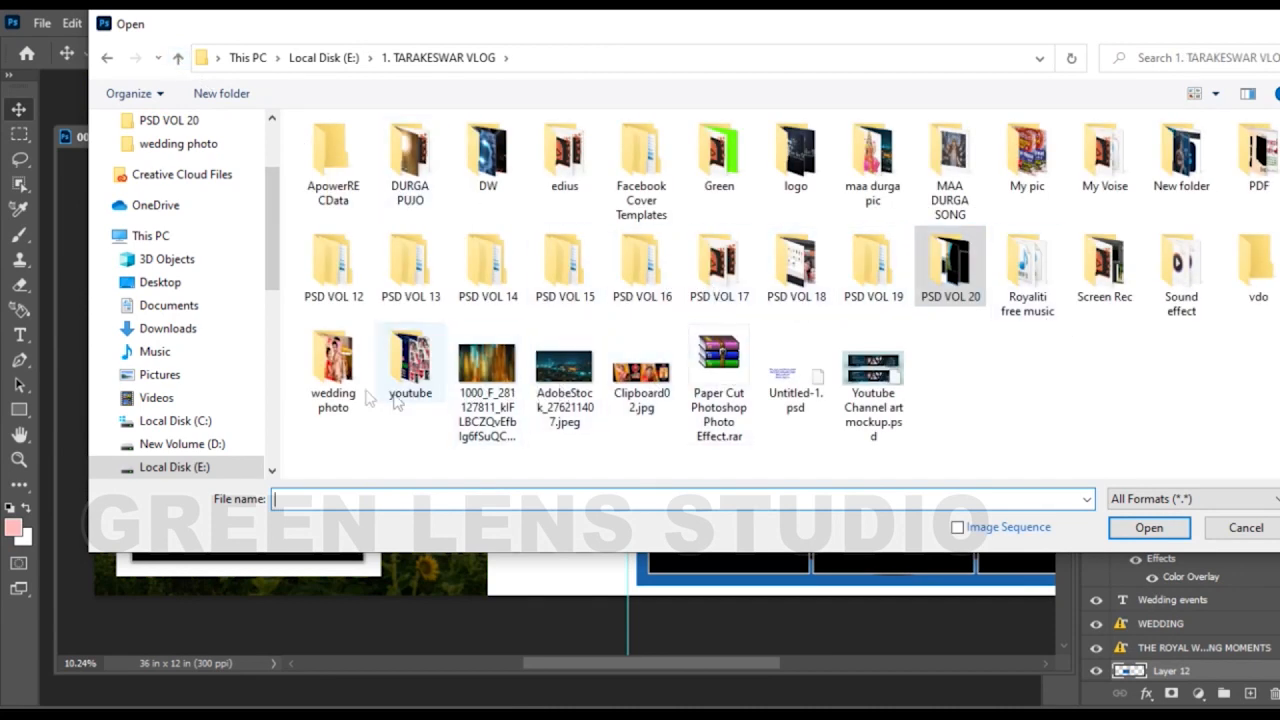
{"action": "double_click", "coordinate": [334, 368]}
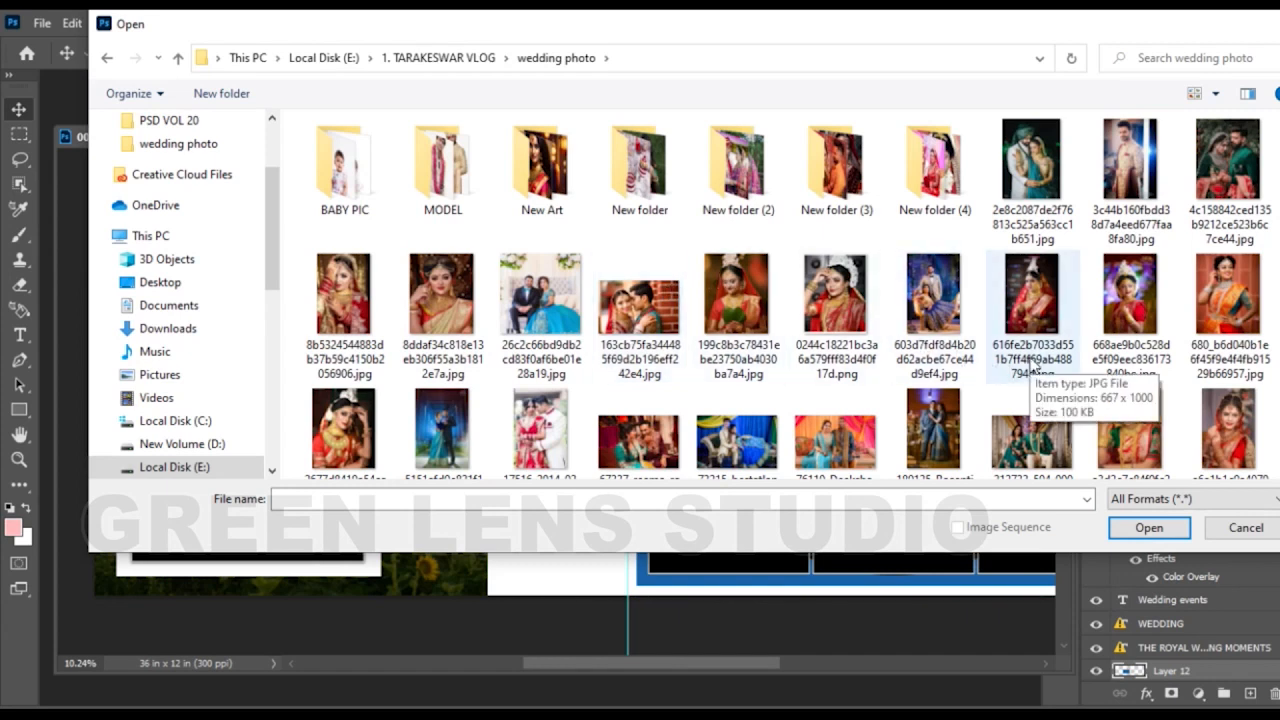
{"action": "scroll", "coordinate": [1035, 365], "scroll_direction": "down", "scroll_amount": 1}
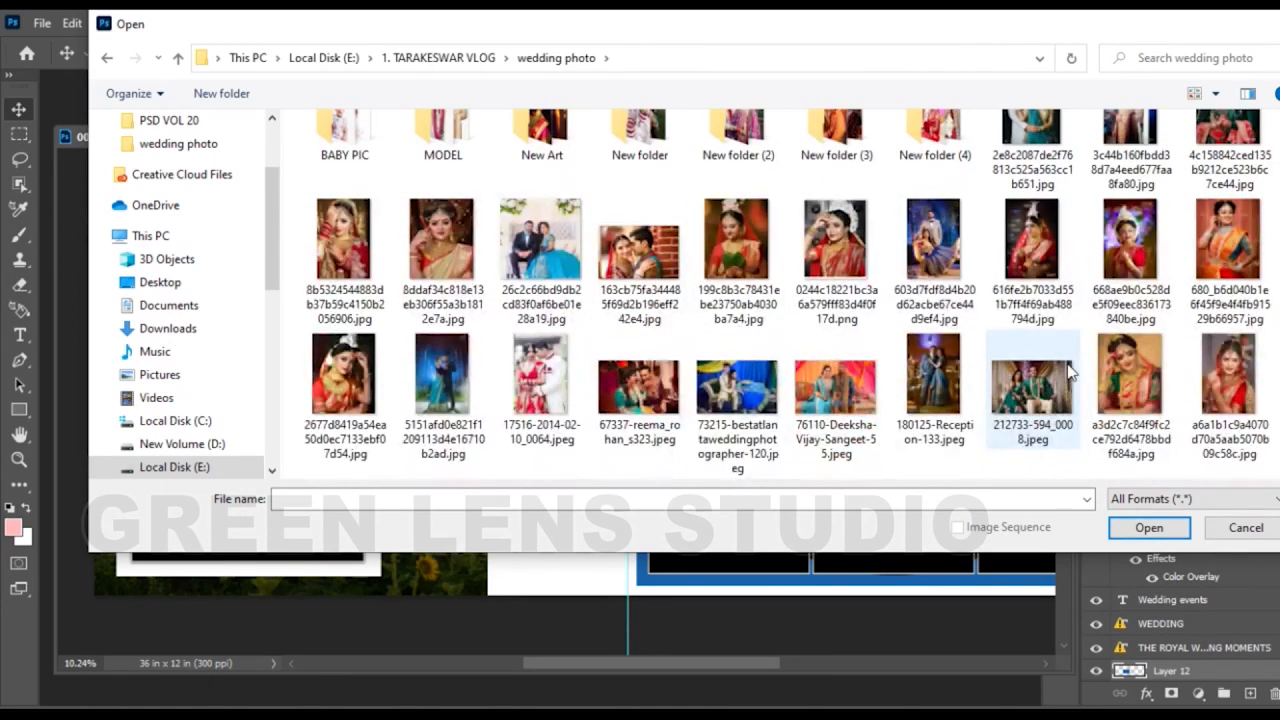
{"action": "scroll", "coordinate": [1045, 400], "scroll_direction": "down", "scroll_amount": 2}
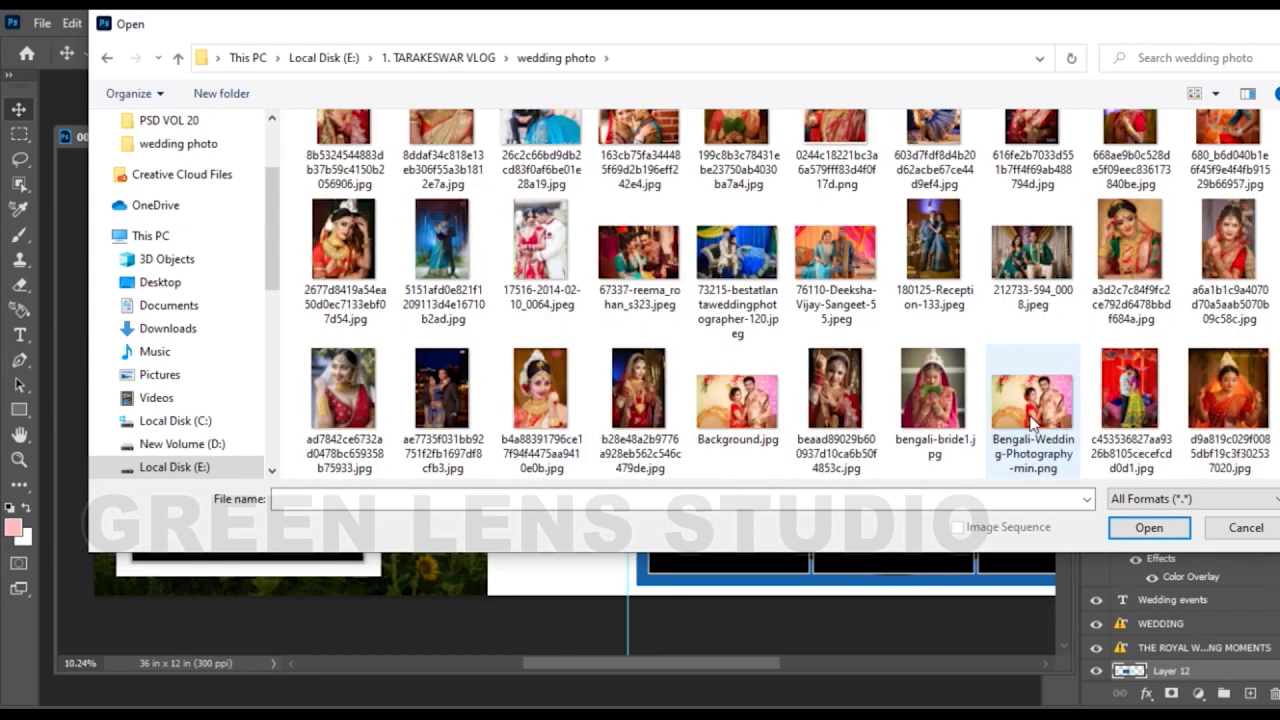
{"action": "scroll", "coordinate": [1035, 425], "scroll_direction": "down", "scroll_amount": 2}
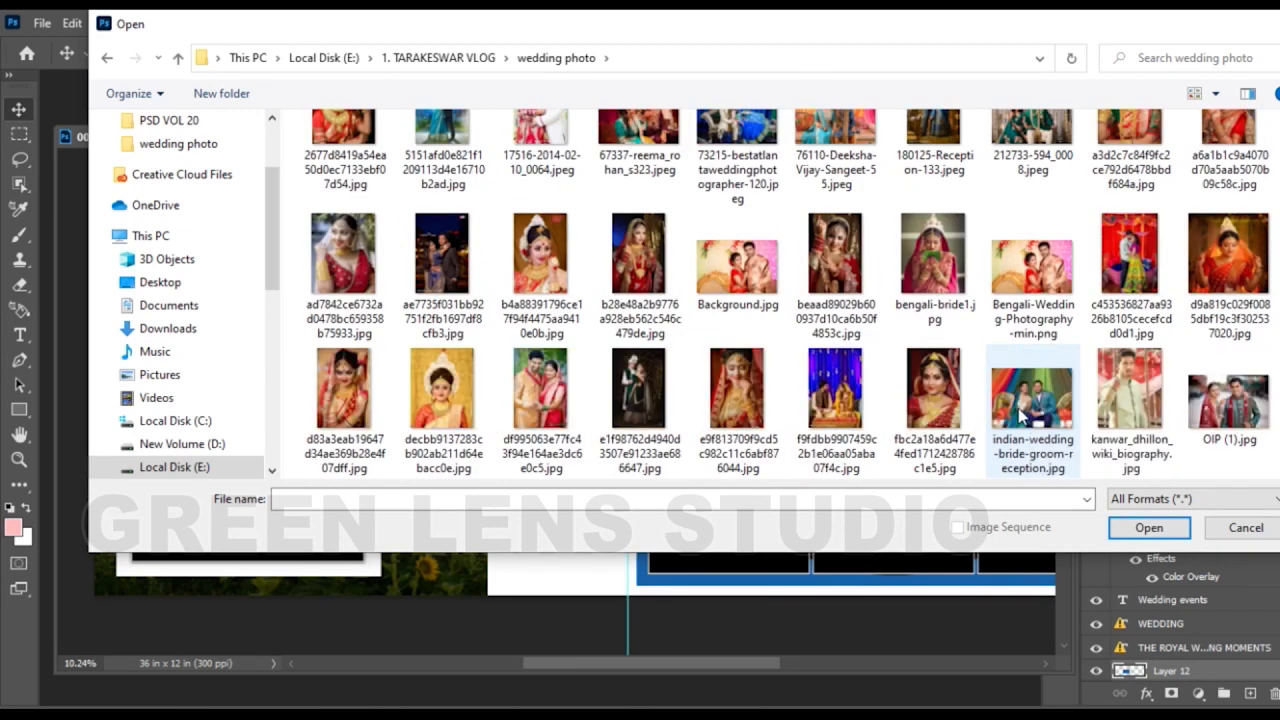
{"action": "left_click", "coordinate": [1043, 405]}
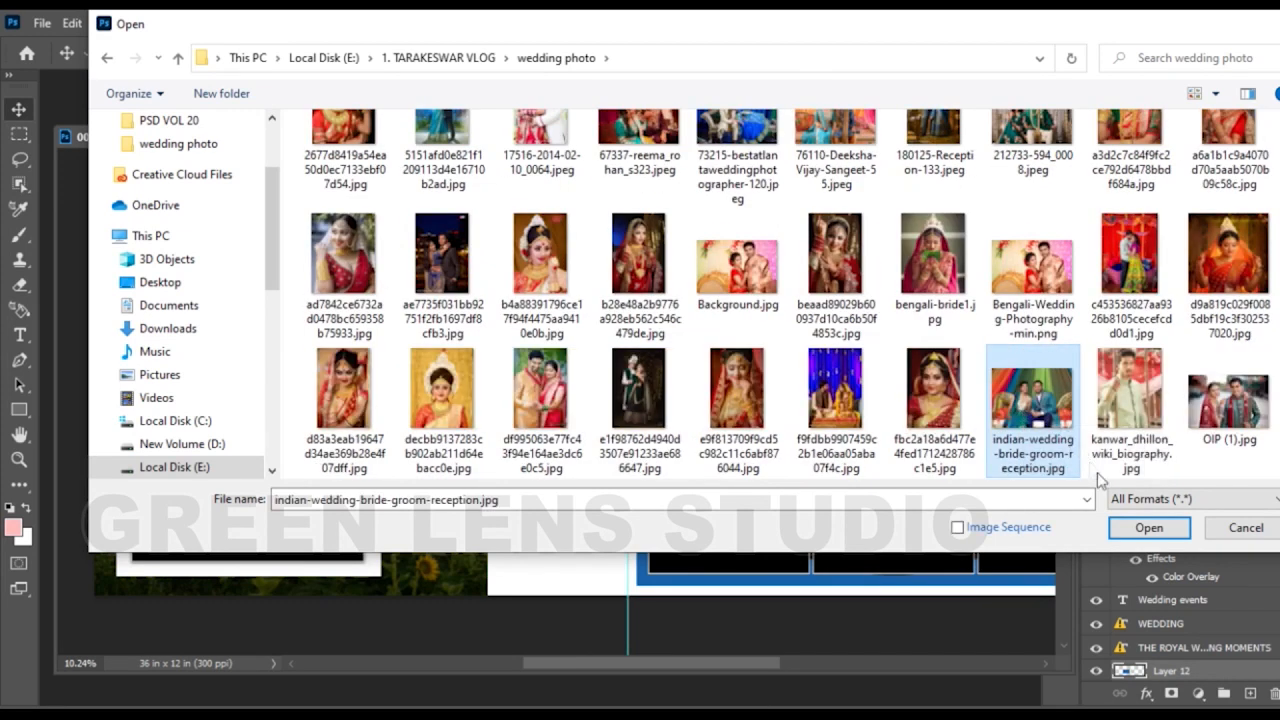
{"action": "left_click", "coordinate": [1149, 527]}
- Float the reception photo, copy it into 003.psd over the large circle and scale it to about 14.85 by 11.04 in
{"action": "left_click_drag", "start_coordinate": [494, 160], "coordinate": [791, 291]}
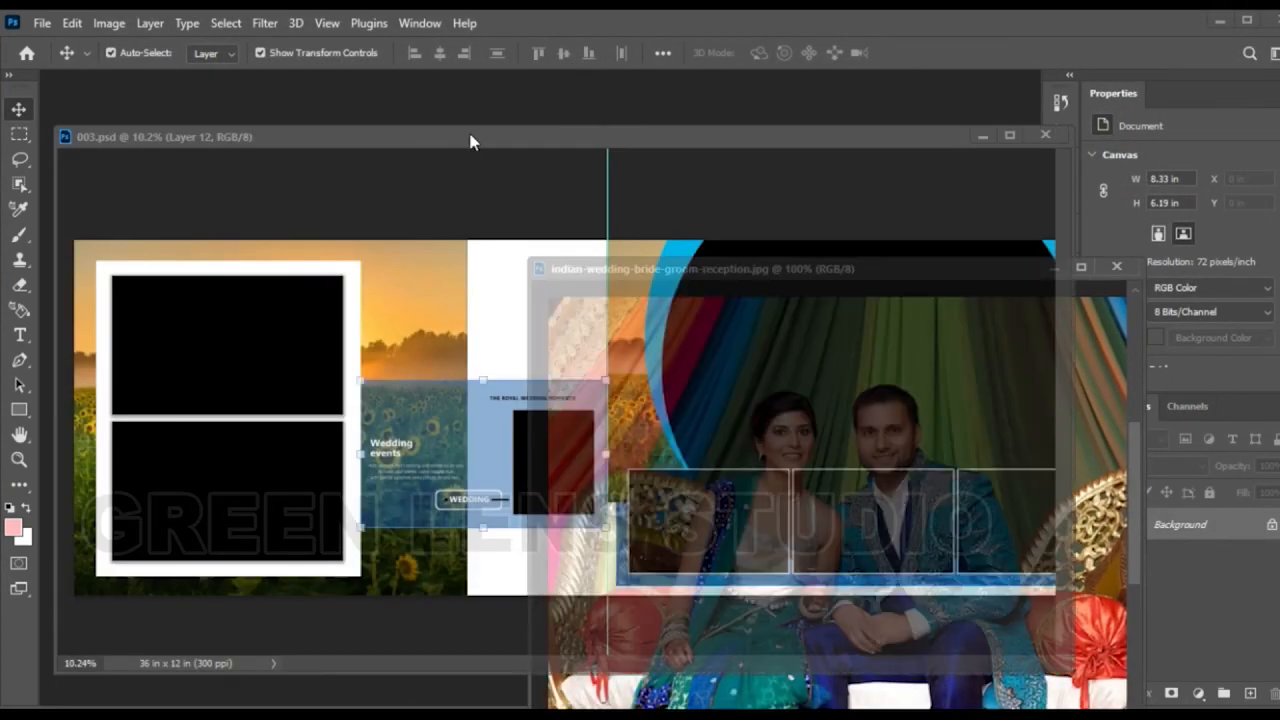
{"action": "left_click_drag", "start_coordinate": [468, 139], "coordinate": [358, 116]}
{"action": "scroll", "coordinate": [495, 300], "scroll_direction": "down", "scroll_amount": 3}
{"action": "left_click_drag", "start_coordinate": [495, 300], "coordinate": [586, 303]}
{"action": "left_click", "coordinate": [1040, 565]}
{"action": "left_click_drag", "start_coordinate": [1040, 565], "coordinate": [803, 497]}
{"action": "left_click_drag", "start_coordinate": [685, 328], "coordinate": [613, 272]}
{"action": "key", "text": "Return"}
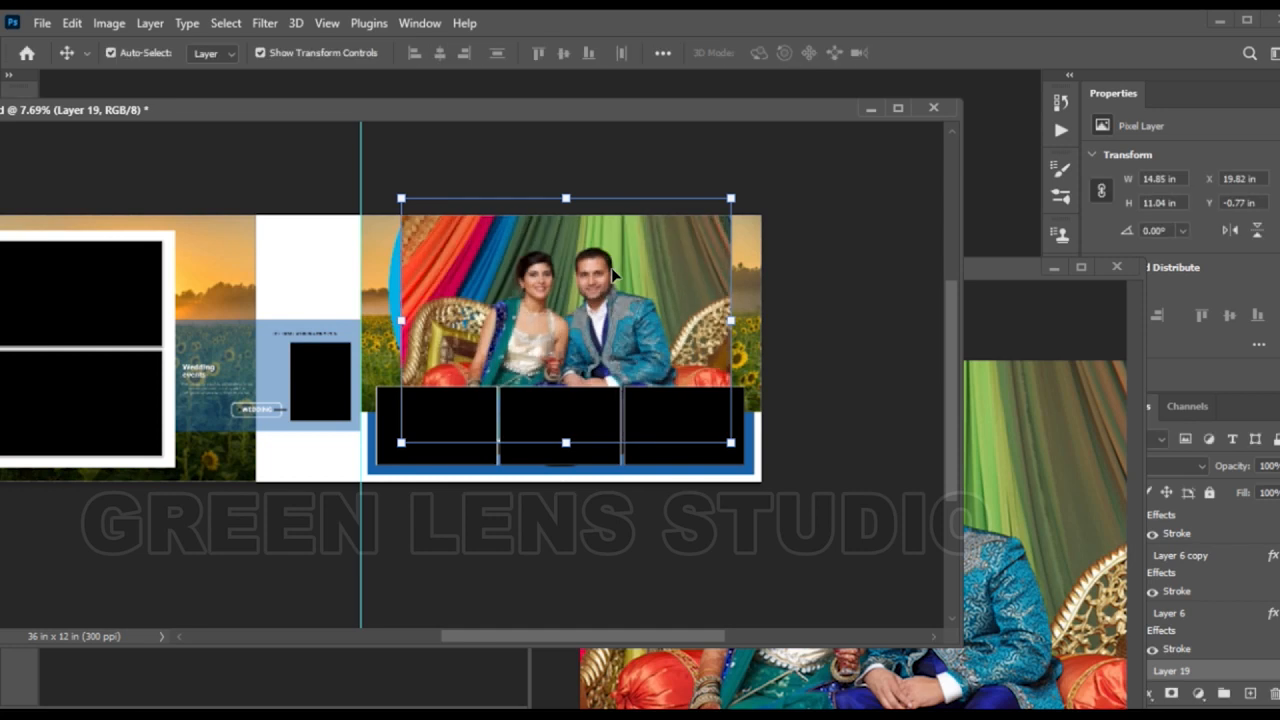
- Clip the reception photo to the large circle and nudge it up to a Y position of about -1.66 in
{"action": "key", "text": "ctrl+alt+g"}
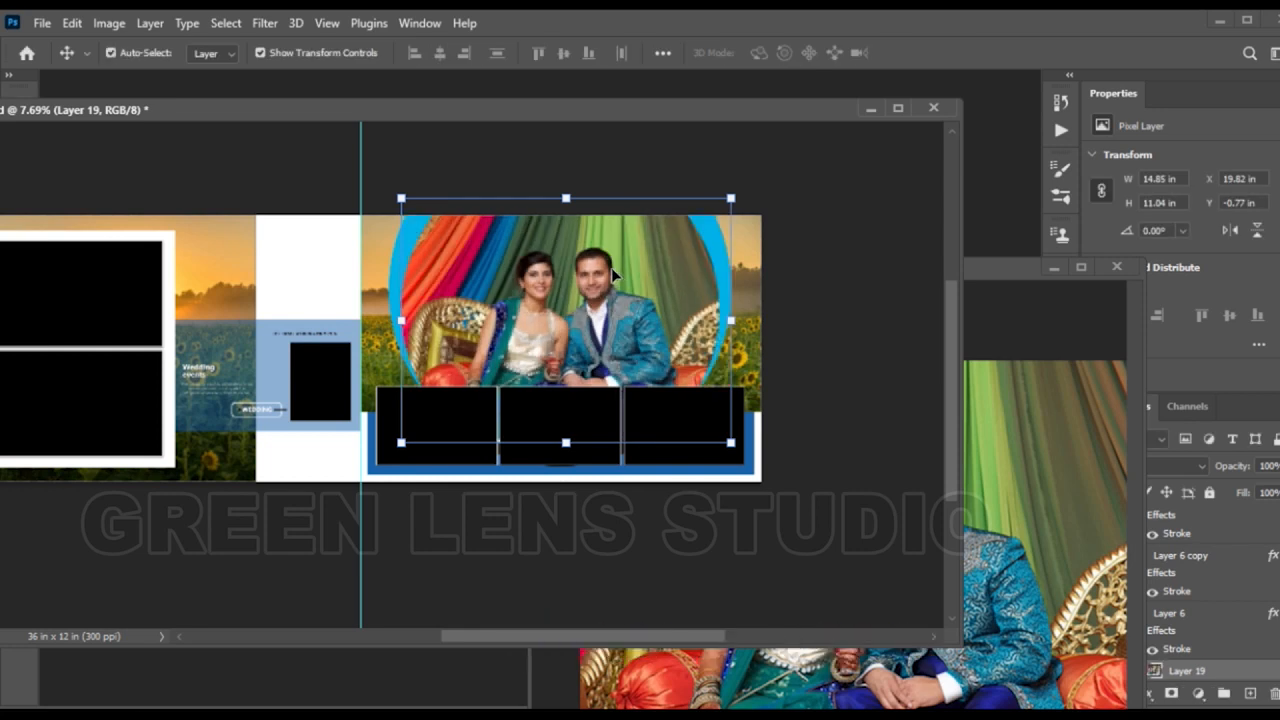
{"action": "key", "text": "shift+Up"}
{"action": "key", "text": "shift+Up"}
{"action": "key", "text": "shift+Up"}
{"action": "key", "text": "shift+Up"}
{"action": "key", "text": "shift+Up"}
{"action": "key", "text": "shift+Up"}
{"action": "key", "text": "shift+Up"}
{"action": "key", "text": "shift+Up"}
{"action": "key", "text": "shift+Up"}
{"action": "key", "text": "shift+Up"}
{"action": "key", "text": "shift+Up"}
{"action": "key", "text": "shift+Up"}
{"action": "key", "text": "shift+Up"}
{"action": "key", "text": "shift+Up"}
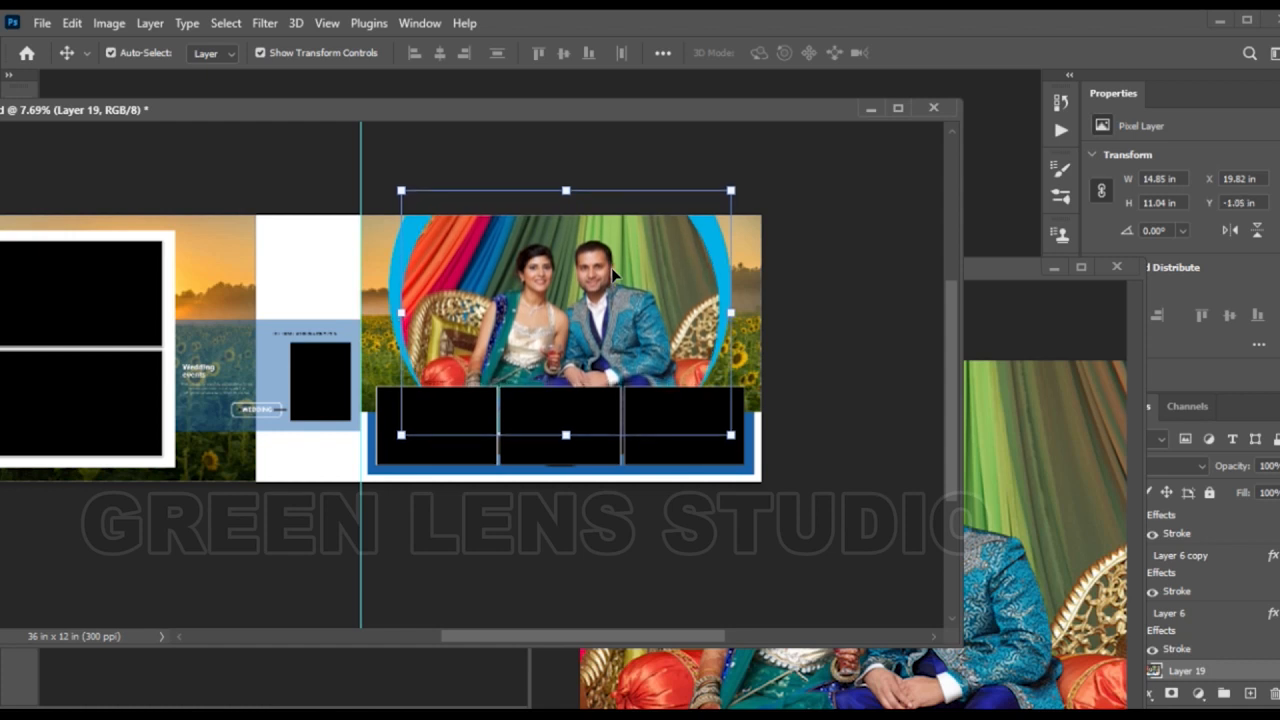
{"action": "key", "text": "shift+Up"}
{"action": "key", "text": "shift+Up"}
{"action": "key", "text": "shift+Up"}
{"action": "key", "text": "shift+Up"}
{"action": "key", "text": "shift+Up"}
{"action": "key", "text": "shift+Up"}
{"action": "key", "text": "shift+Up"}
{"action": "key", "text": "shift+Up"}
{"action": "key", "text": "shift+Up"}
{"action": "key", "text": "shift+Up"}
{"action": "key", "text": "shift+Up"}
{"action": "key", "text": "shift+Up"}
{"action": "key", "text": "shift+Up"}
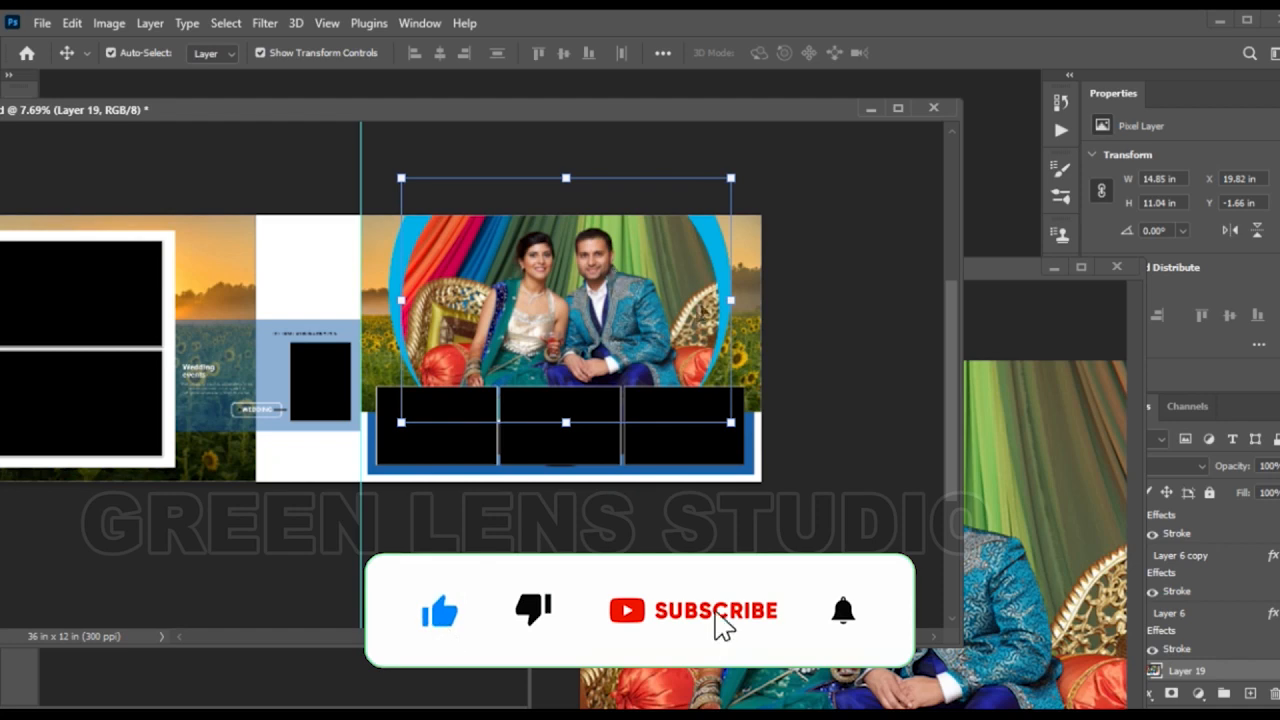
- Close the source reception photo and reposition the 003.psd window in the workspace
{"action": "scroll", "coordinate": [454, 378], "scroll_direction": "down", "scroll_amount": 2}
{"action": "scroll", "coordinate": [545, 342], "scroll_direction": "up", "scroll_amount": 1}
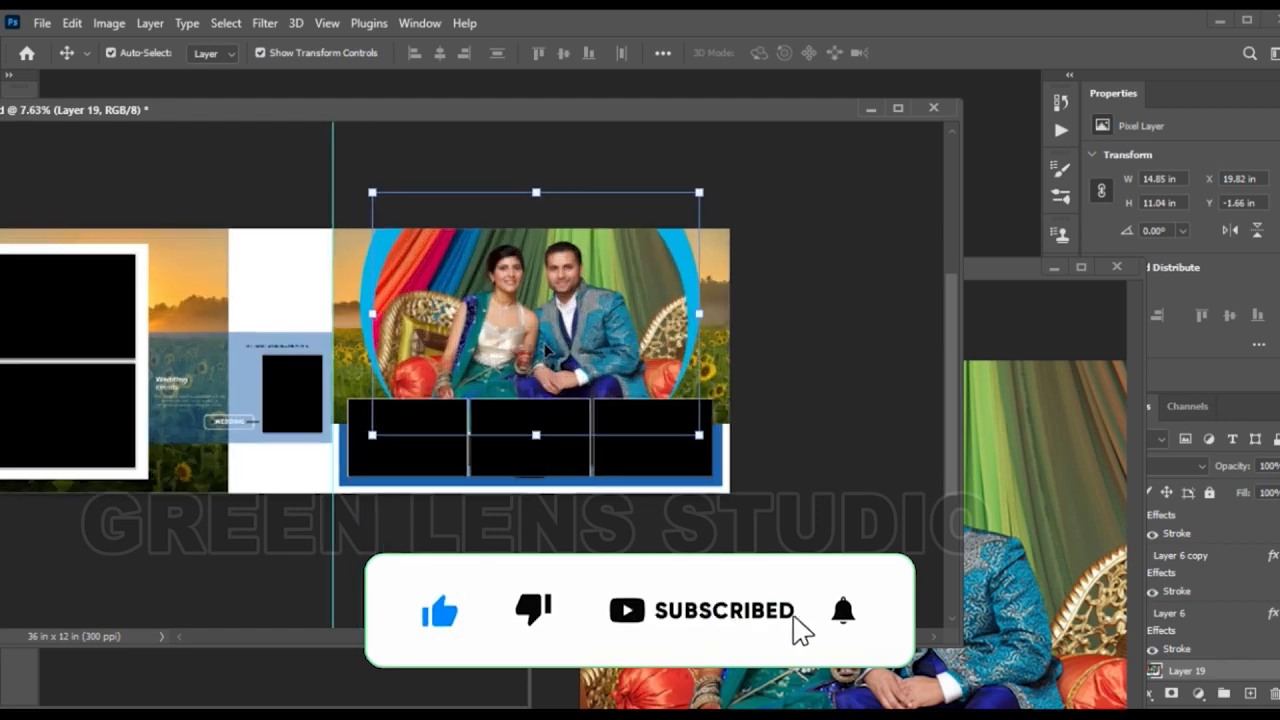
{"action": "left_click", "coordinate": [1118, 267]}
{"action": "left_click_drag", "start_coordinate": [652, 109], "coordinate": [832, 132]}
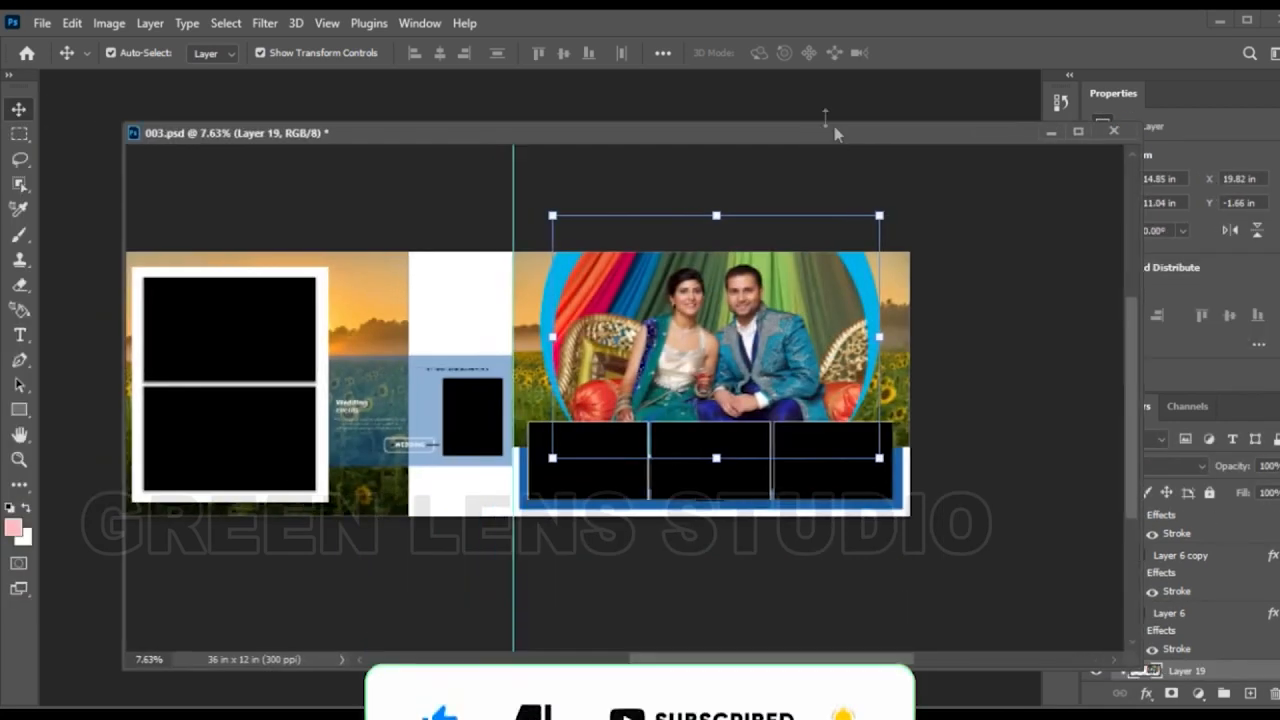
- Open R (1).jpg and R.jpg together from the wedding photo folder
{"action": "key", "text": "ctrl+o"}
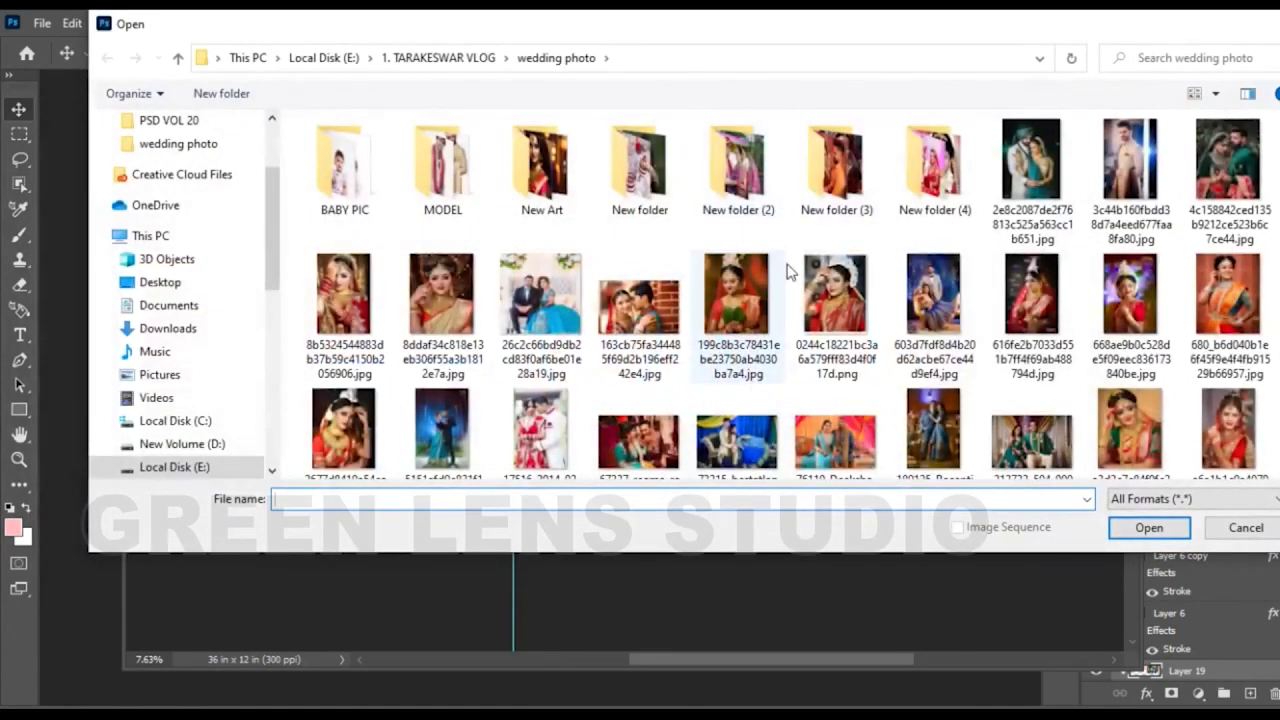
{"action": "scroll", "coordinate": [952, 415], "scroll_direction": "down", "scroll_amount": 1}
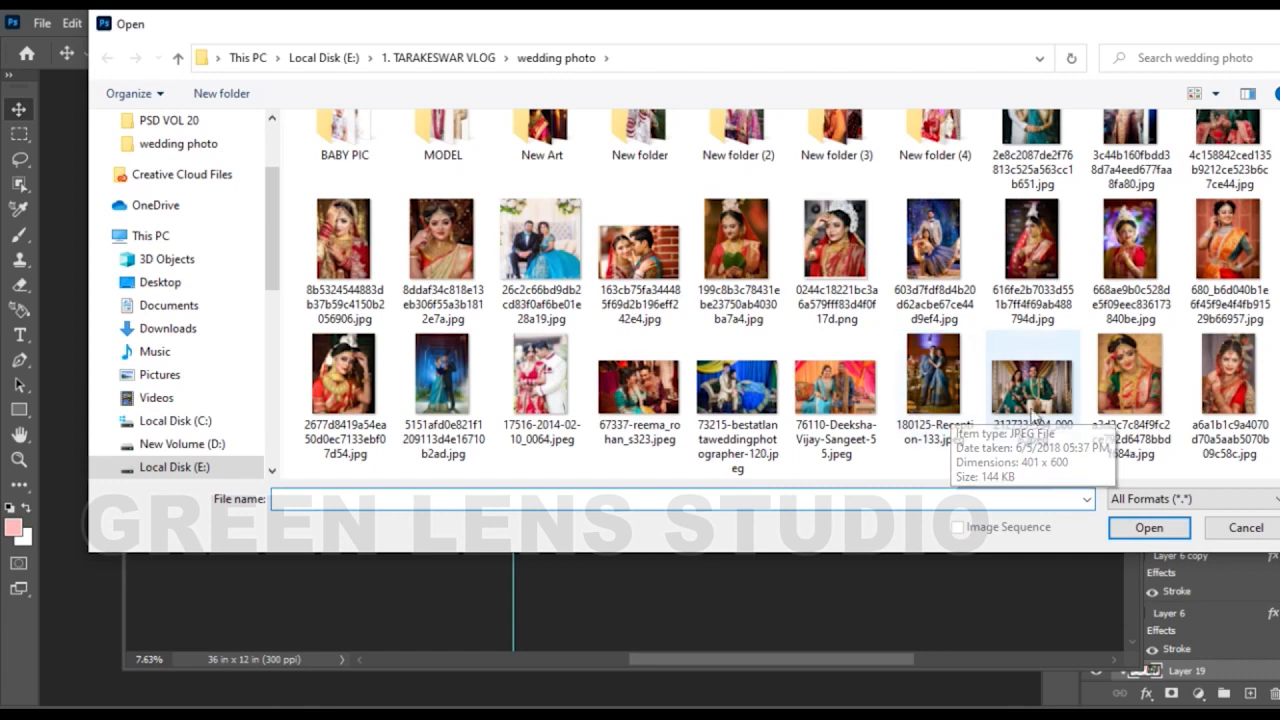
{"action": "scroll", "coordinate": [910, 415], "scroll_direction": "down", "scroll_amount": 2}
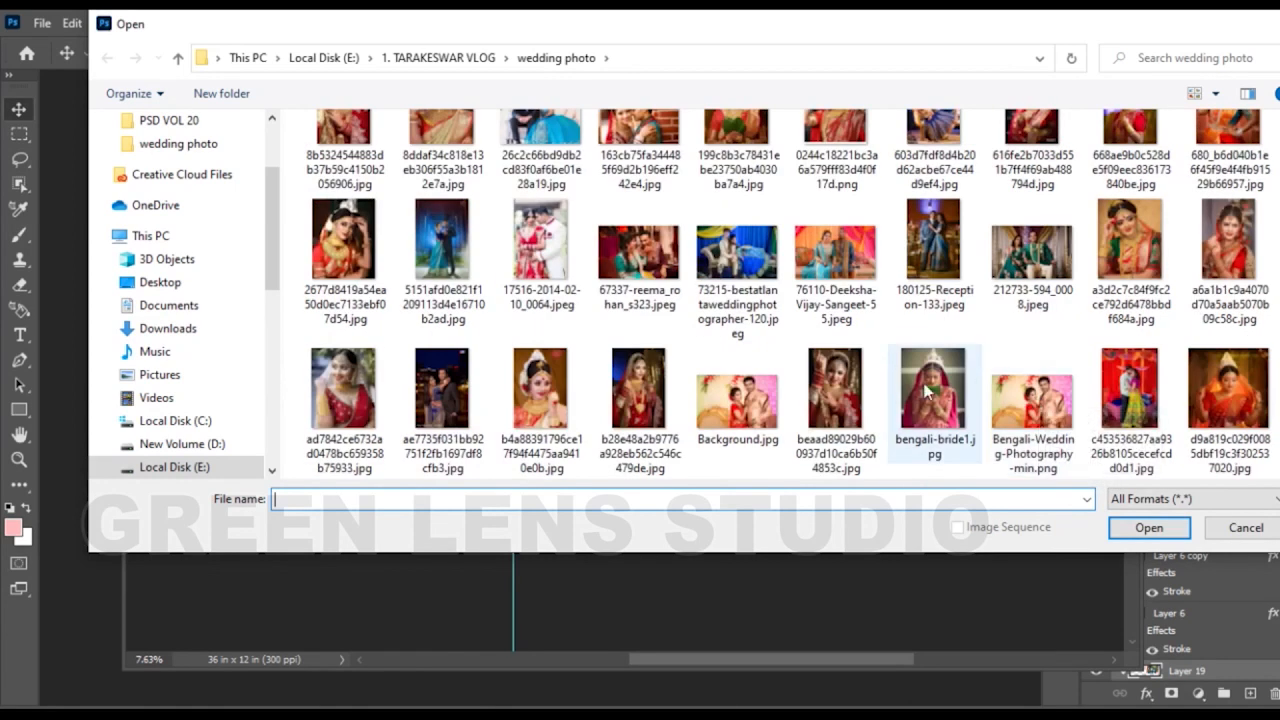
{"action": "scroll", "coordinate": [925, 393], "scroll_direction": "down", "scroll_amount": 2}
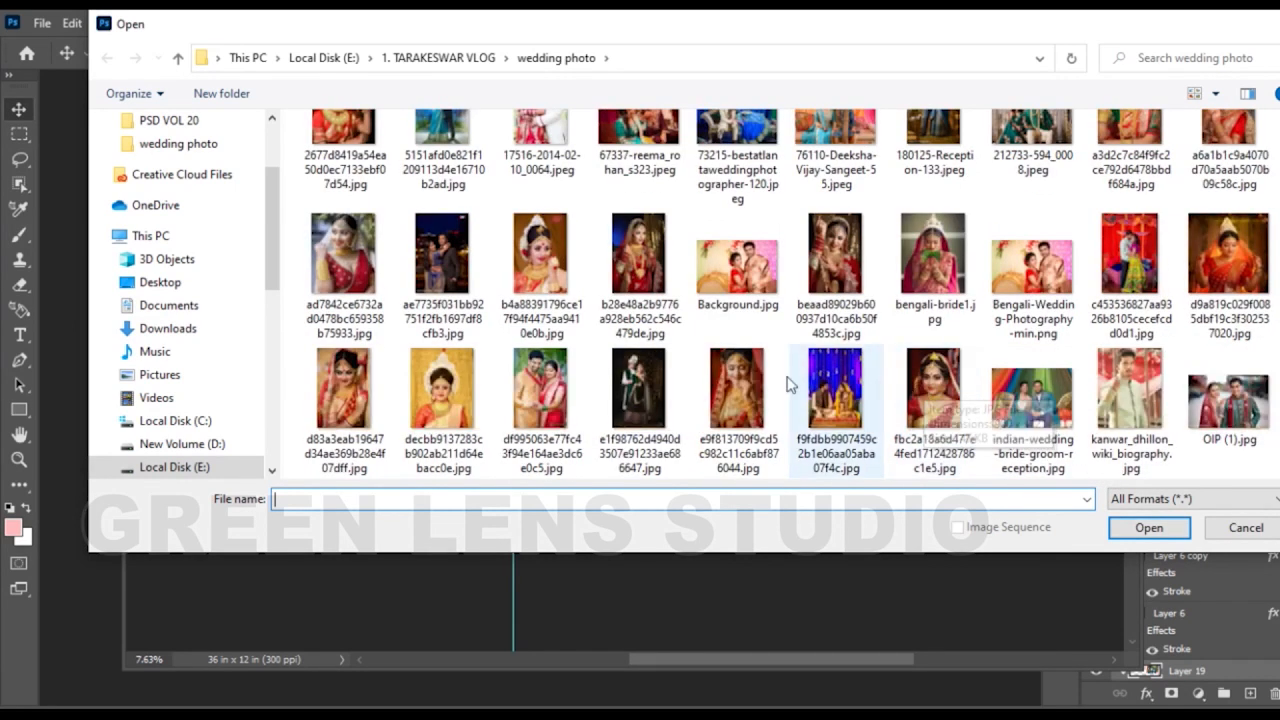
{"action": "scroll", "coordinate": [1004, 362], "scroll_direction": "down", "scroll_amount": 2}
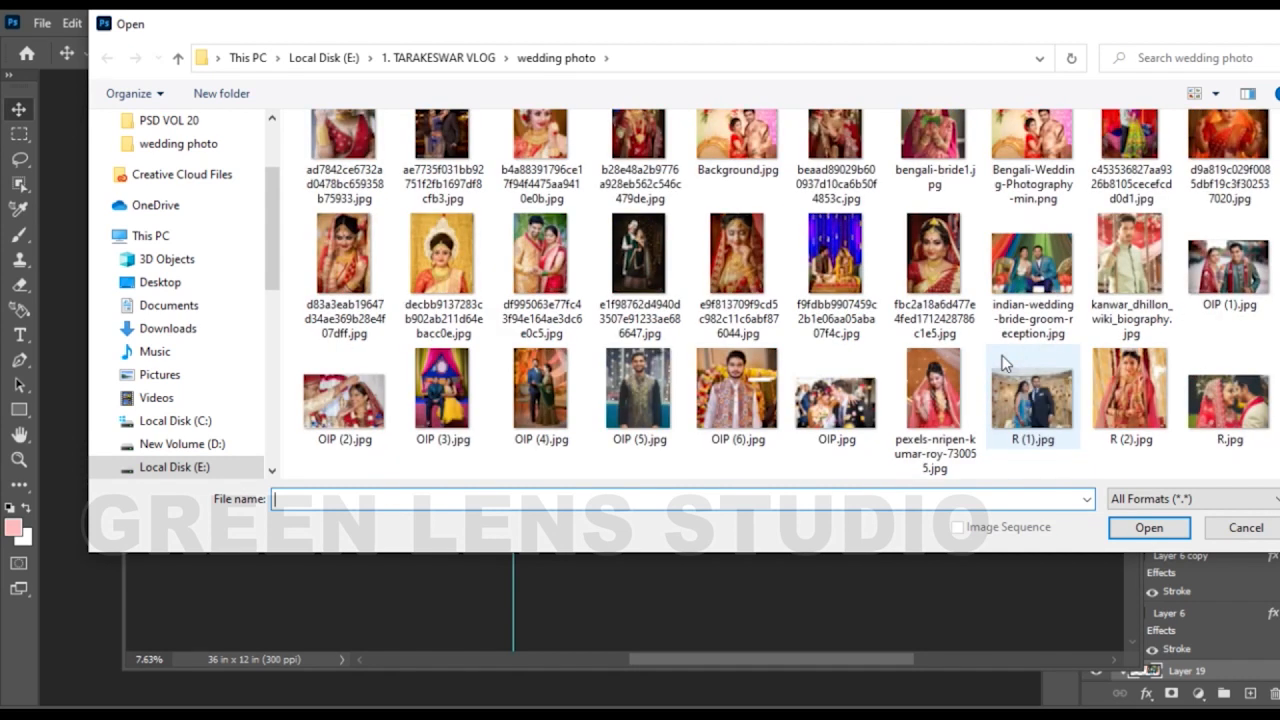
{"action": "left_click", "coordinate": [1040, 402]}
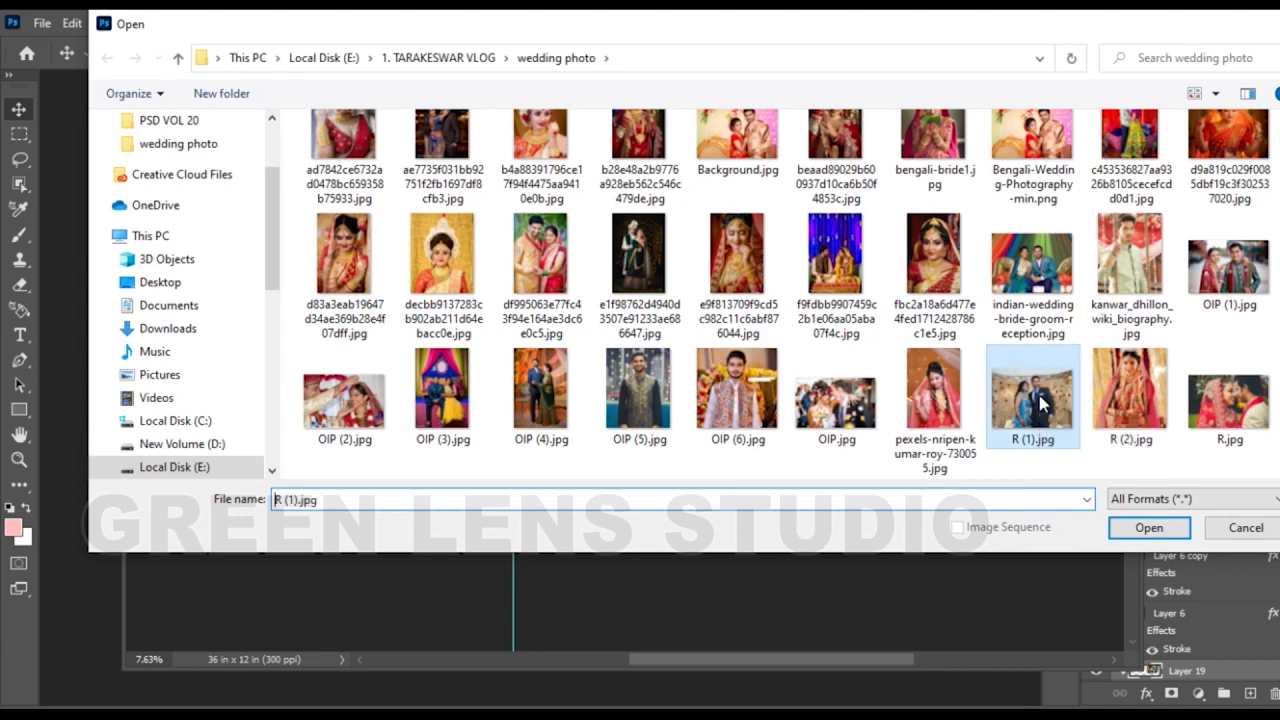
{"action": "left_click", "coordinate": [1203, 420], "text": "ctrl"}
{"action": "left_click", "coordinate": [1160, 527]}
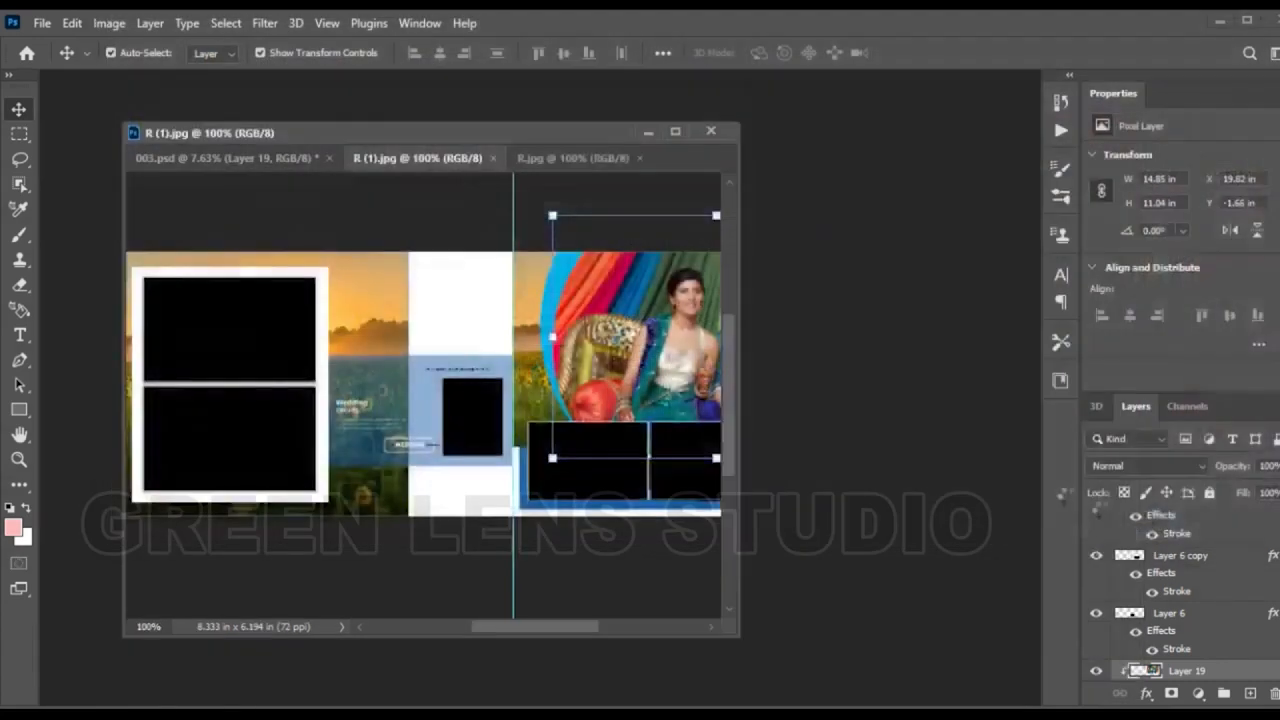
- Float R.jpg and R (1).jpg in separate windows and bring the 003.psd window in front of them
{"action": "left_click_drag", "start_coordinate": [563, 160], "coordinate": [696, 240]}
{"action": "left_click_drag", "start_coordinate": [434, 160], "coordinate": [655, 285]}
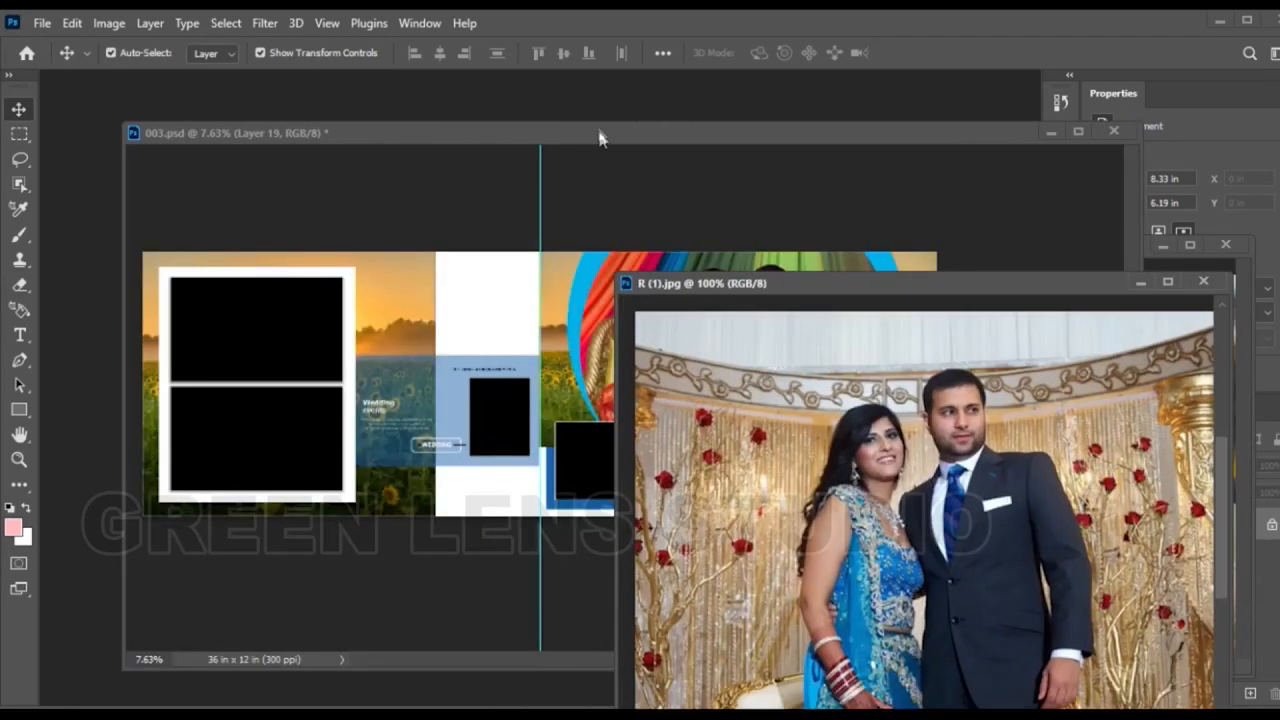
{"action": "left_click_drag", "start_coordinate": [600, 143], "coordinate": [550, 111]}
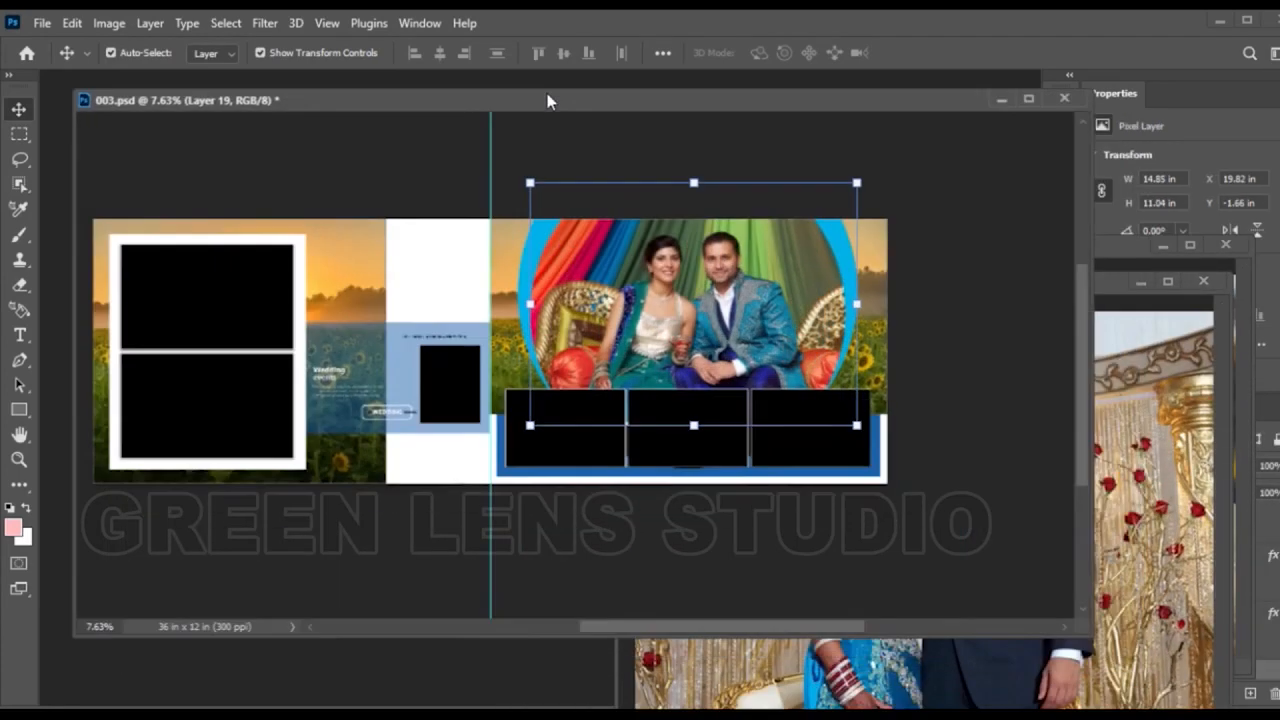
- Place the R (1).jpg photo over the upper frame of the white-bordered pair, enlarge it about 523% and clip it to the frame
{"action": "left_click", "coordinate": [229, 303]}
{"action": "left_click_drag", "start_coordinate": [1143, 604], "coordinate": [405, 442]}
{"action": "left_click_drag", "start_coordinate": [294, 322], "coordinate": [220, 268]}
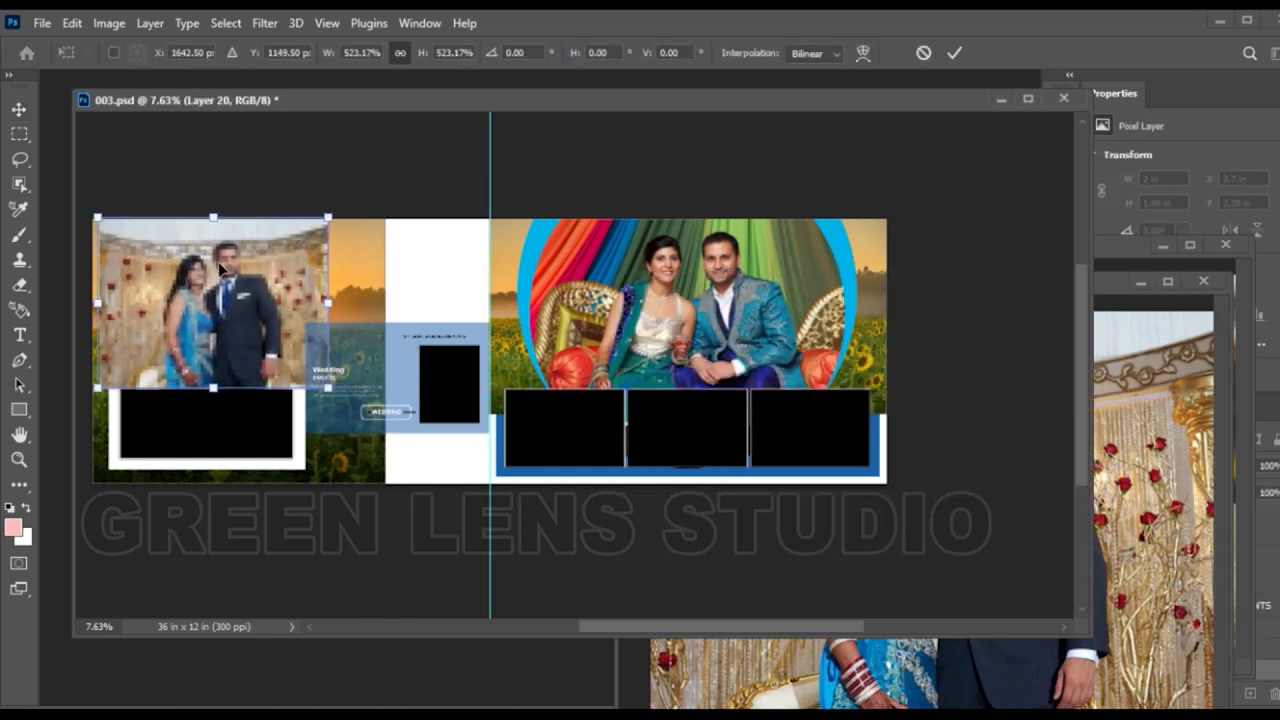
{"action": "key", "text": "Return"}
{"action": "key", "text": "ctrl+alt+g"}
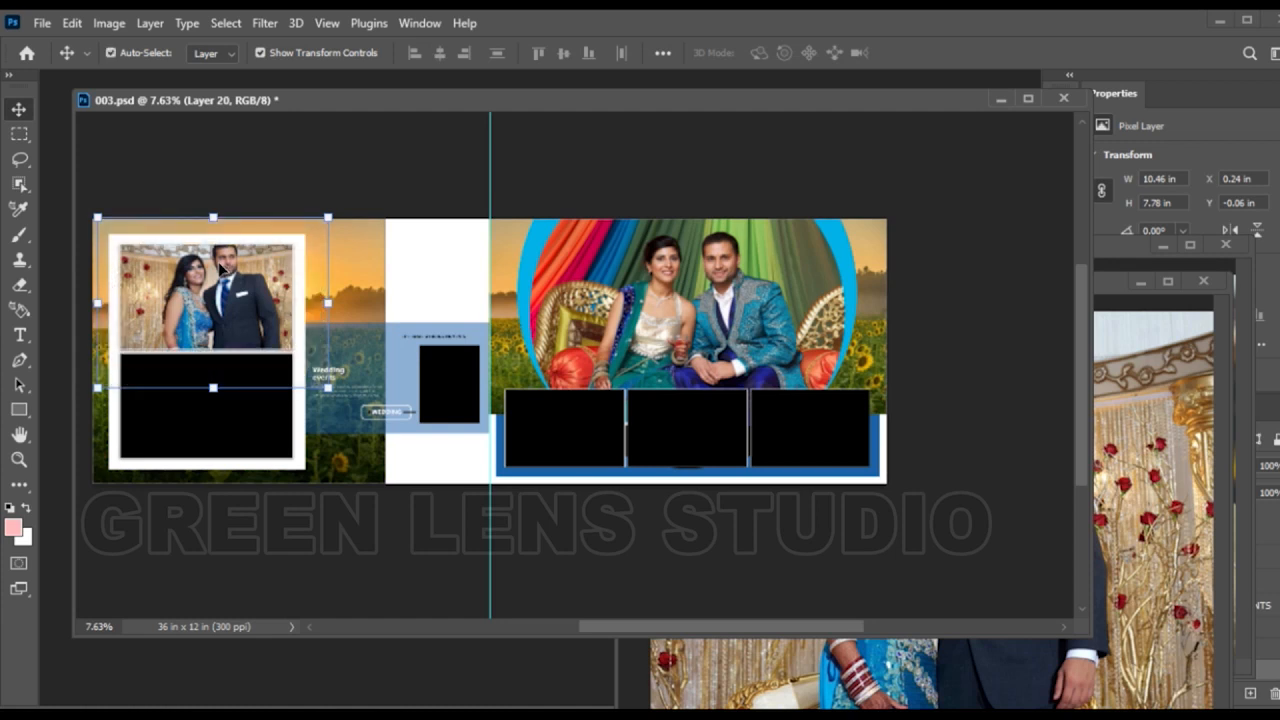
- Scale the clipped R (1).jpg photo down to 79.17% so the couple fits inside the upper frame
{"action": "left_click_drag", "start_coordinate": [329, 213], "coordinate": [318, 225]}
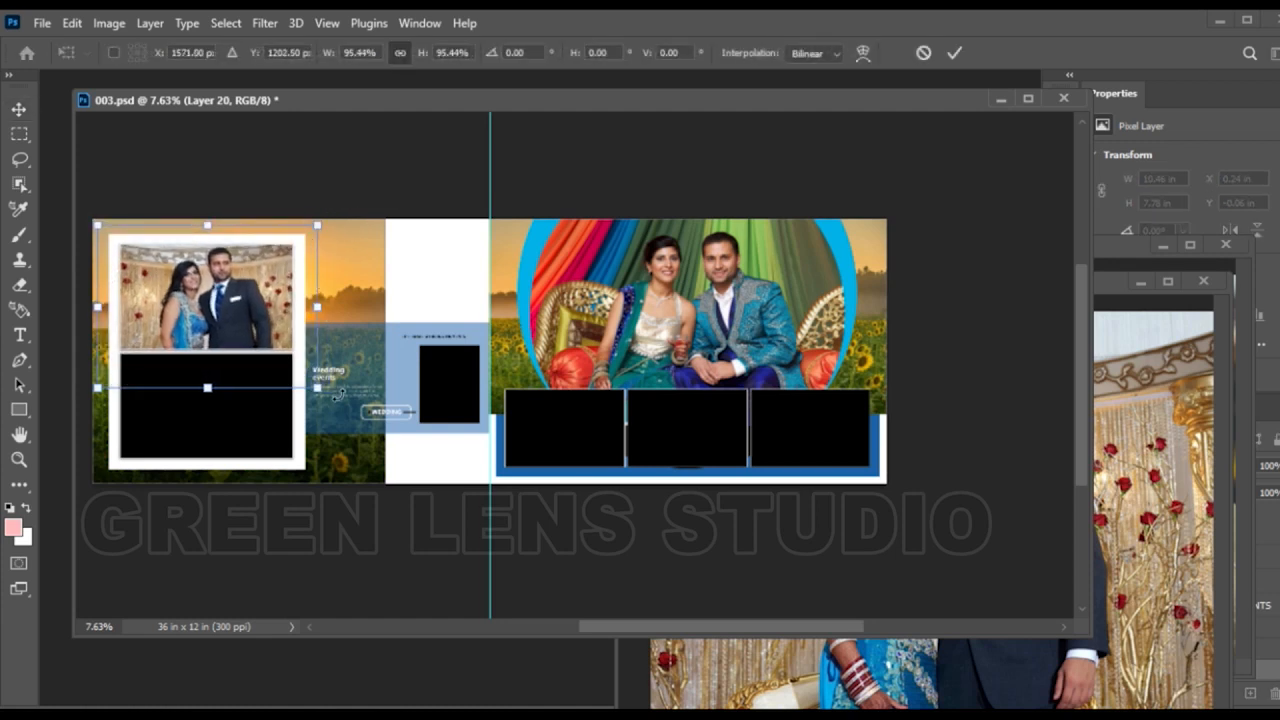
{"action": "left_click_drag", "start_coordinate": [322, 390], "coordinate": [297, 372]}
{"action": "left_click_drag", "start_coordinate": [97, 372], "coordinate": [113, 363]}
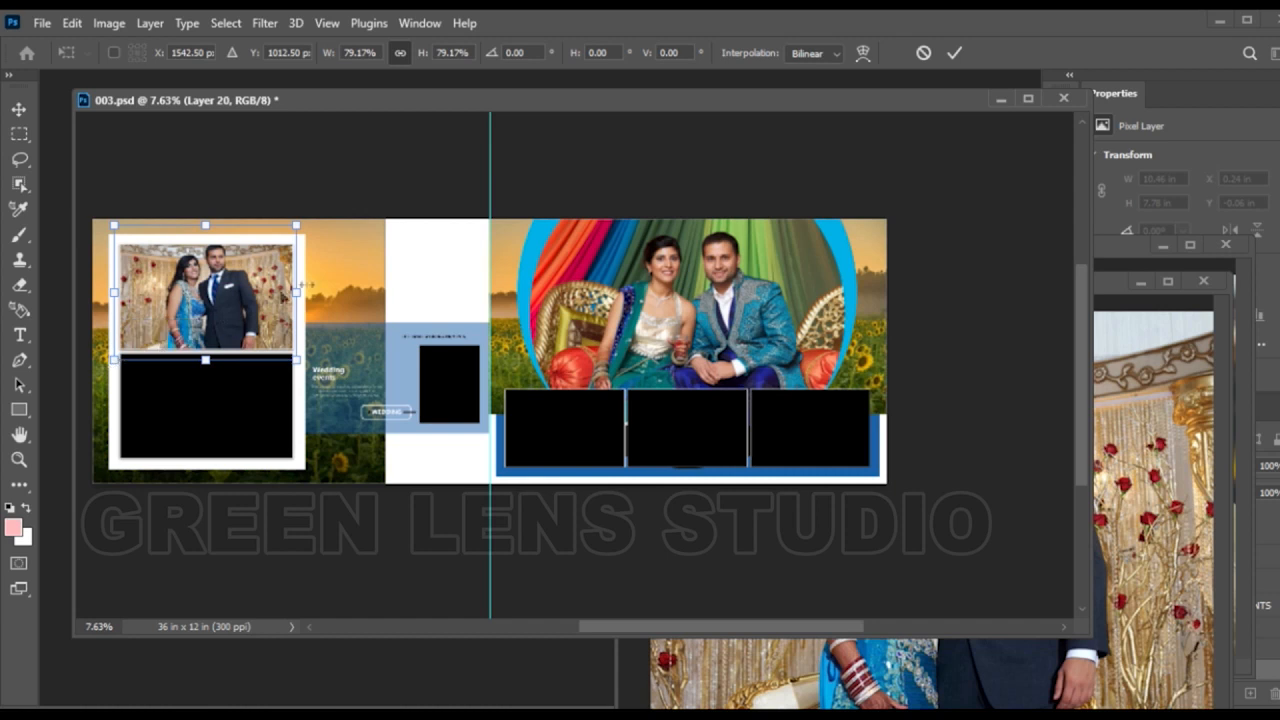
- Adjust the photo's vertical position in the upper frame to Y 0.43 in, and close the source R (1).jpg
{"action": "key", "text": "Down"}
{"action": "key", "text": "Down"}
{"action": "key", "text": "Down"}
{"action": "key", "text": "Down"}
{"action": "key", "text": "Down"}
{"action": "key", "text": "Down"}
{"action": "key", "text": "Down"}
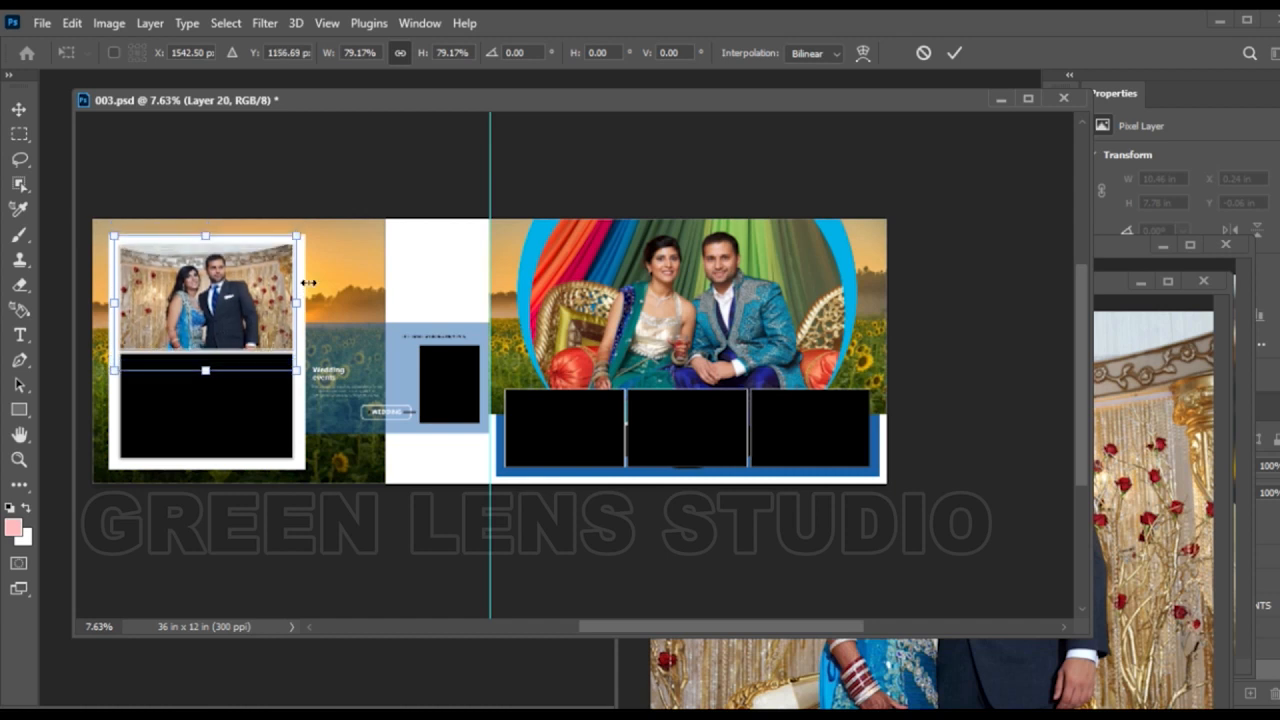
{"action": "key", "text": "Up"}
{"action": "key", "text": "Up"}
{"action": "key", "text": "Up"}
{"action": "key", "text": "Up"}
{"action": "key", "text": "Up"}
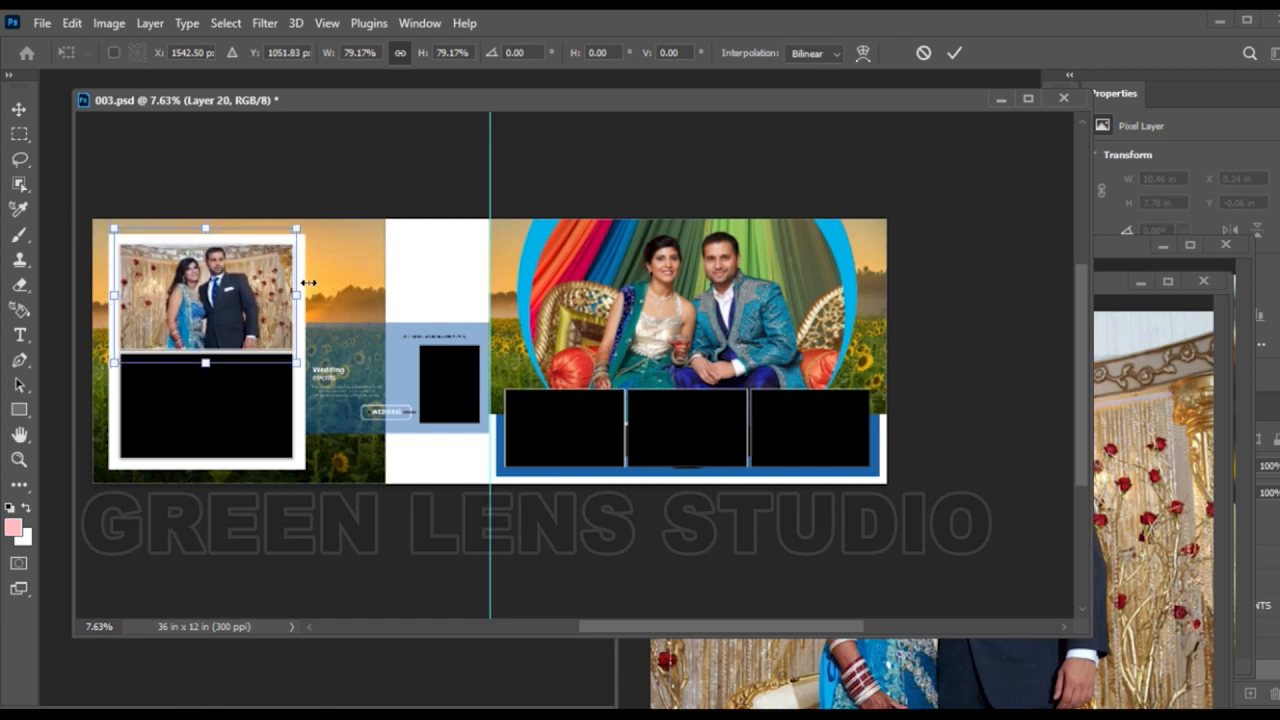
{"action": "key", "text": "Return"}
{"action": "left_click", "coordinate": [1018, 648]}
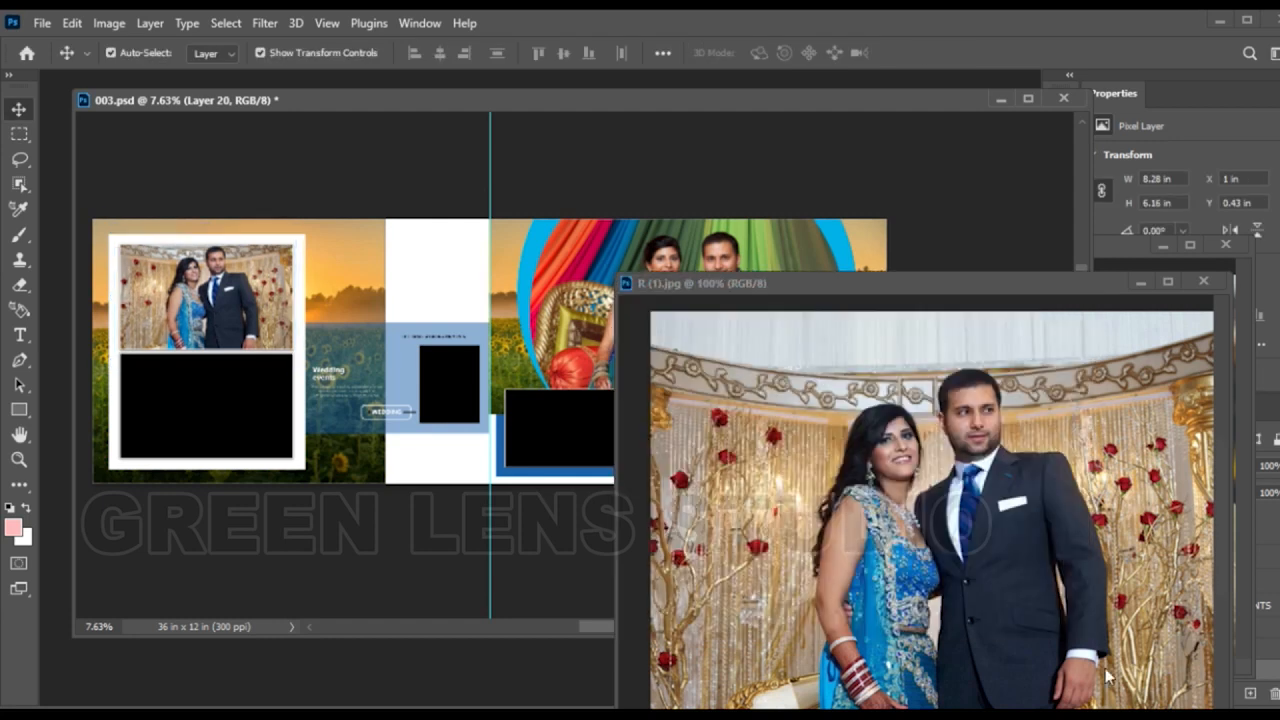
{"action": "left_click", "coordinate": [1203, 283]}
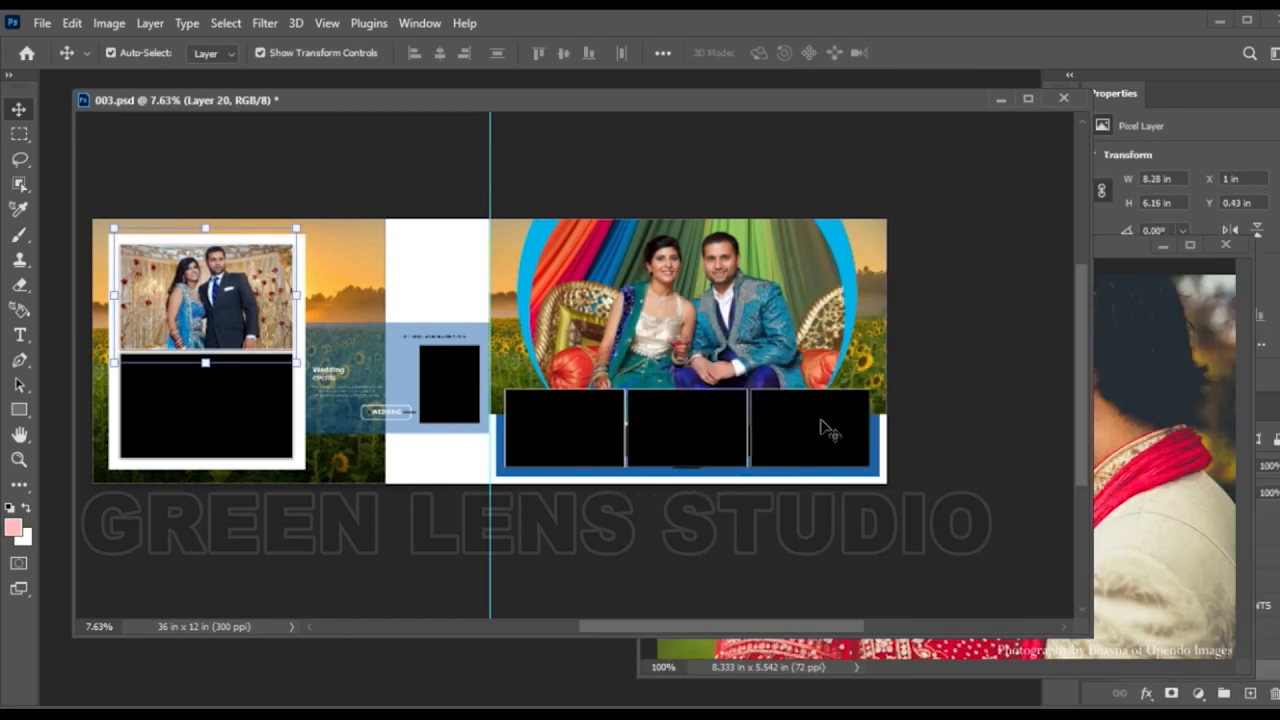
- Place R.jpg over the lower white-bordered frame at about 8.15 × 5.42 in, clip it to the frame, and close the source photo
{"action": "left_click", "coordinate": [228, 418]}
{"action": "left_click_drag", "start_coordinate": [1132, 488], "coordinate": [219, 404]}
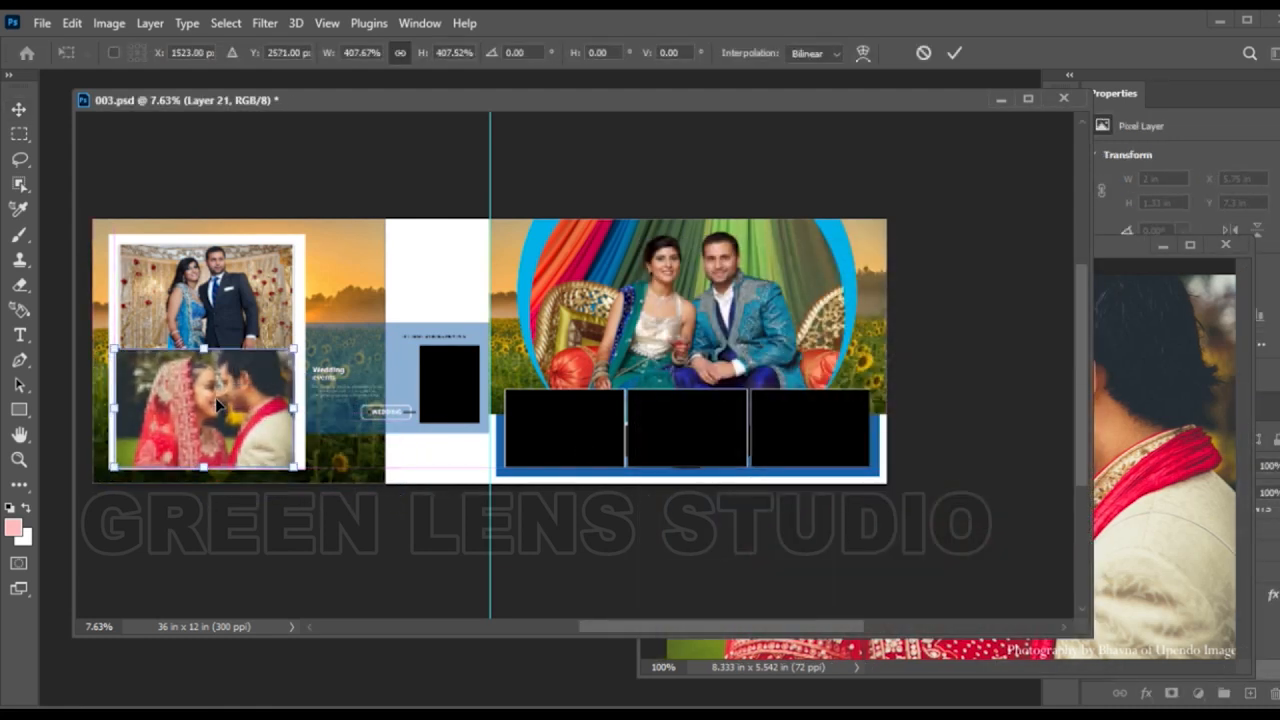
{"action": "key", "text": "Return"}
{"action": "key", "text": "ctrl+alt+g"}
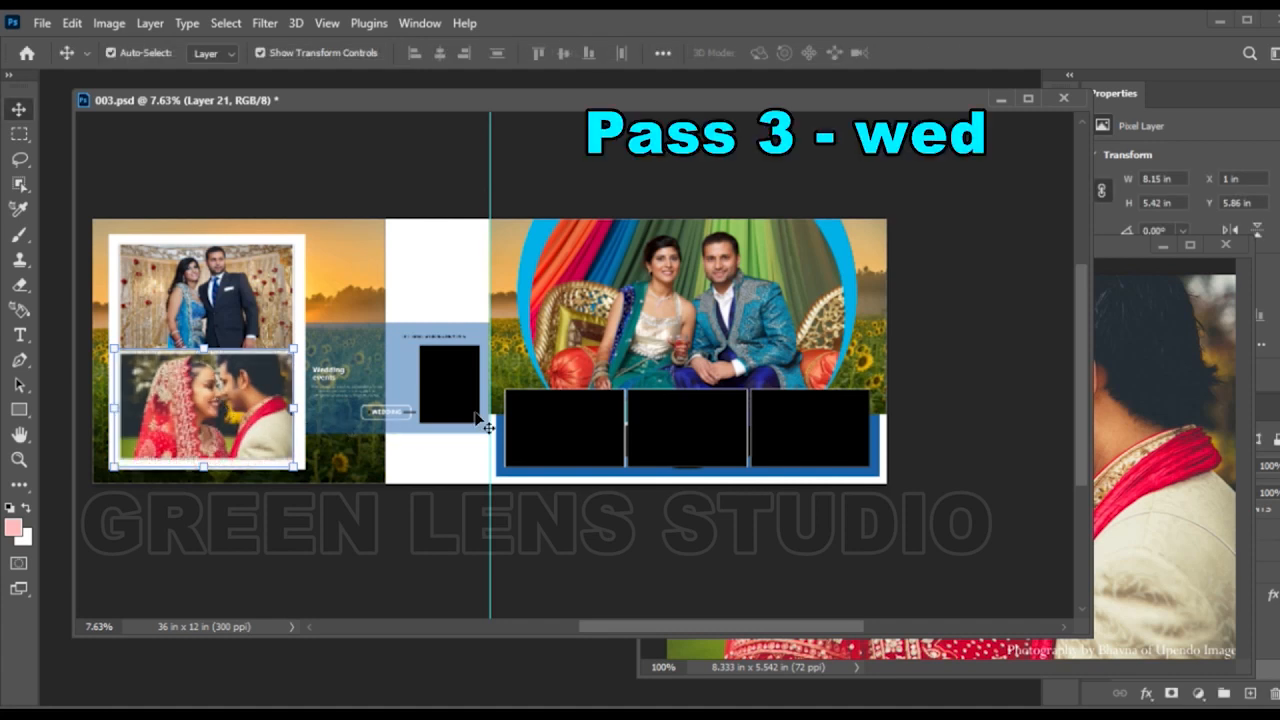
{"action": "left_click", "coordinate": [1154, 389]}
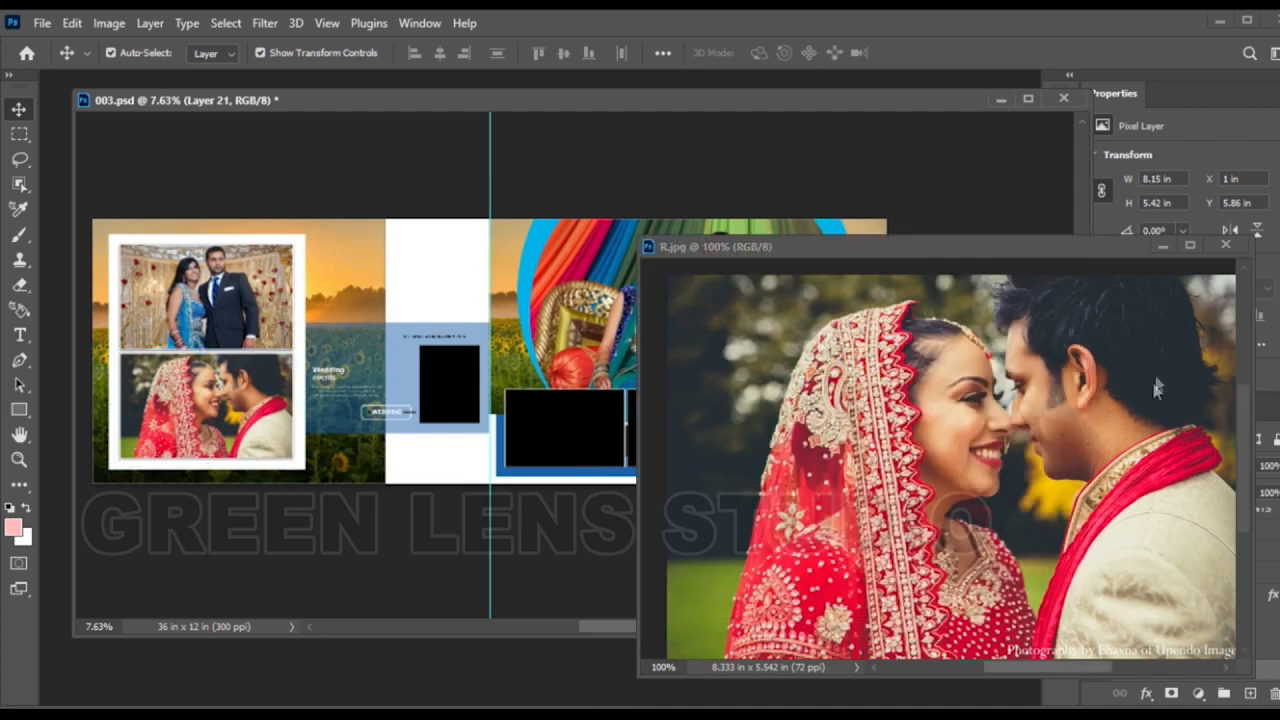
{"action": "left_click", "coordinate": [1226, 245]}
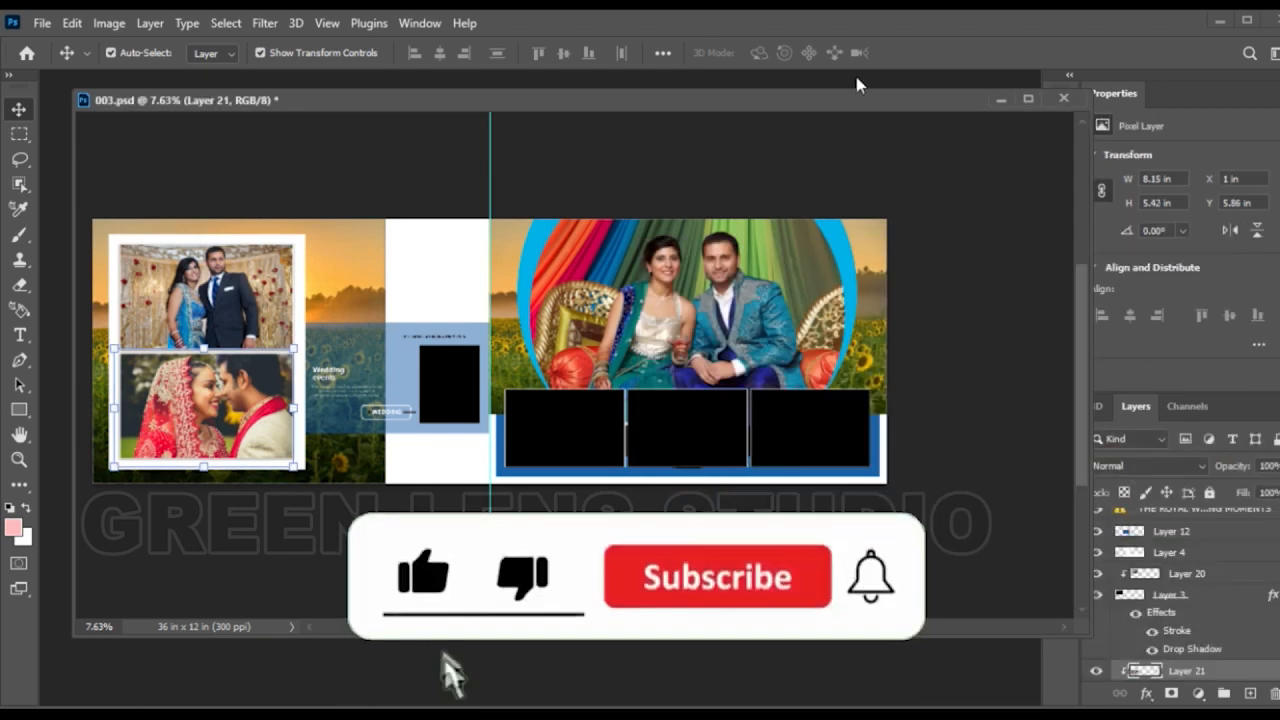
- Open Background.jpg, Bengali-Wedding-Photography-min.png and OIP (1).jpg together from the wedding photo folder
{"action": "key", "text": "ctrl+o"}
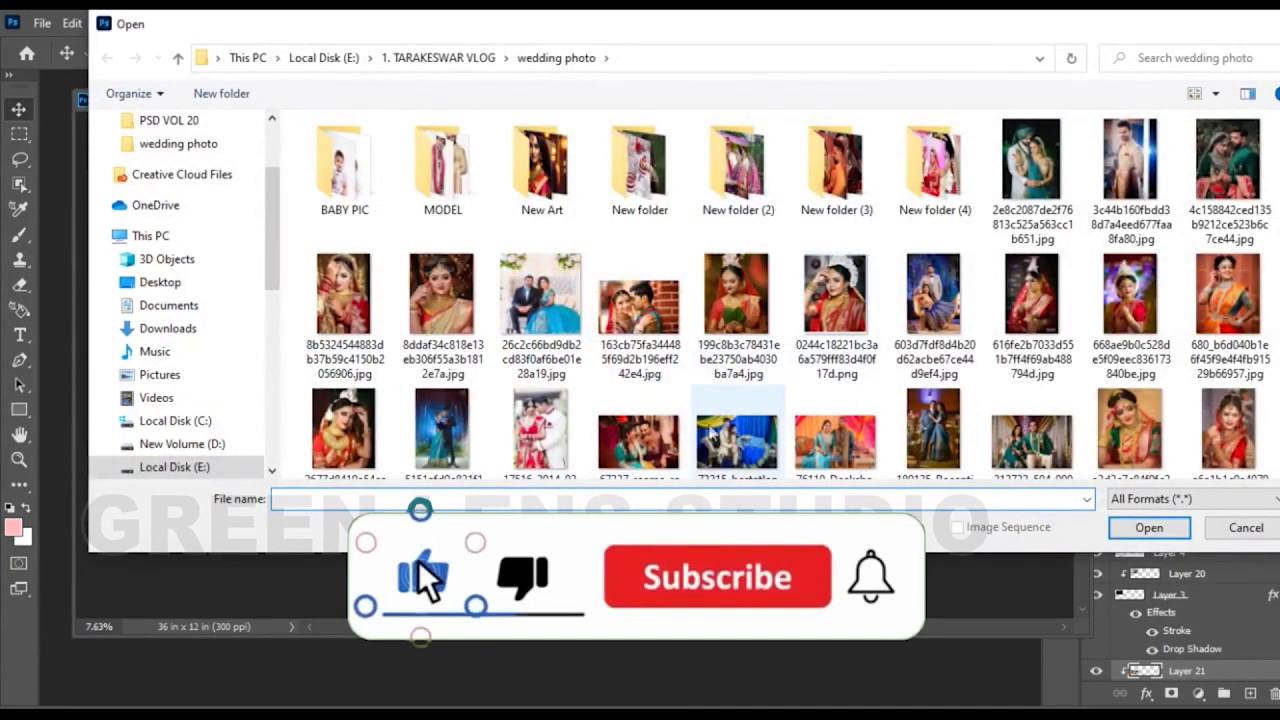
{"action": "left_click", "coordinate": [655, 440]}
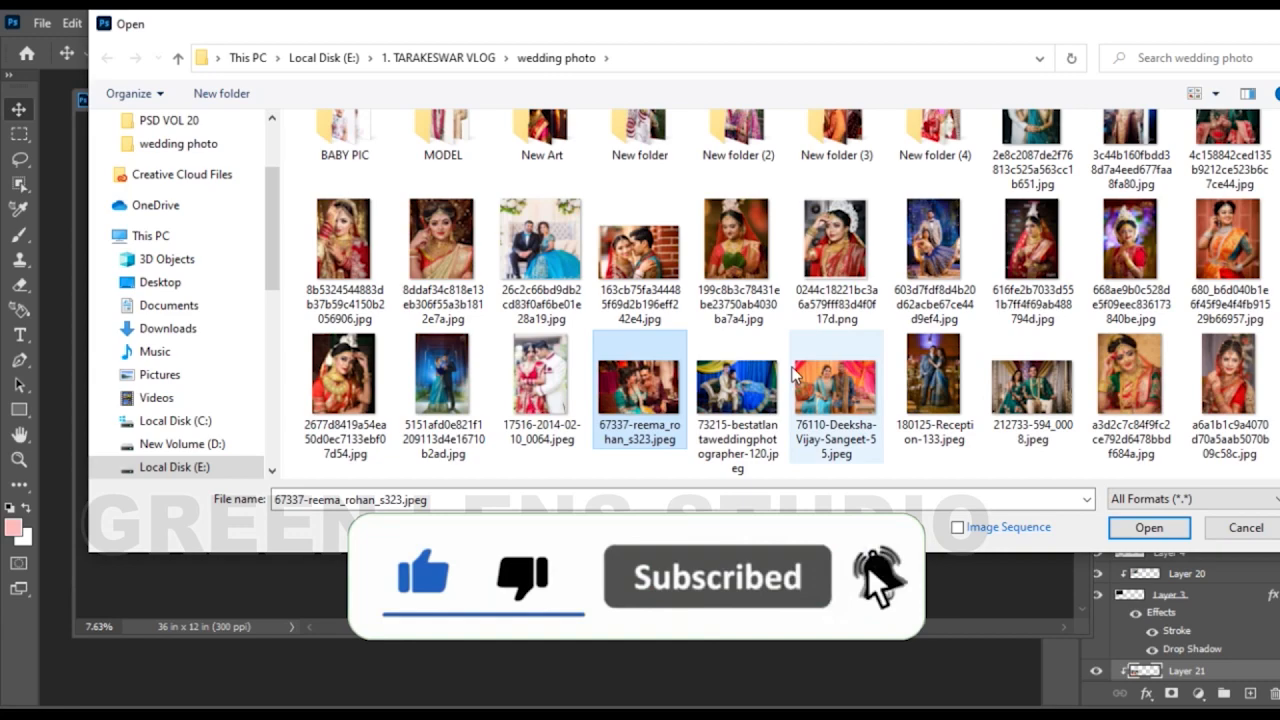
{"action": "left_click_drag", "start_coordinate": [928, 24], "coordinate": [862, 111]}
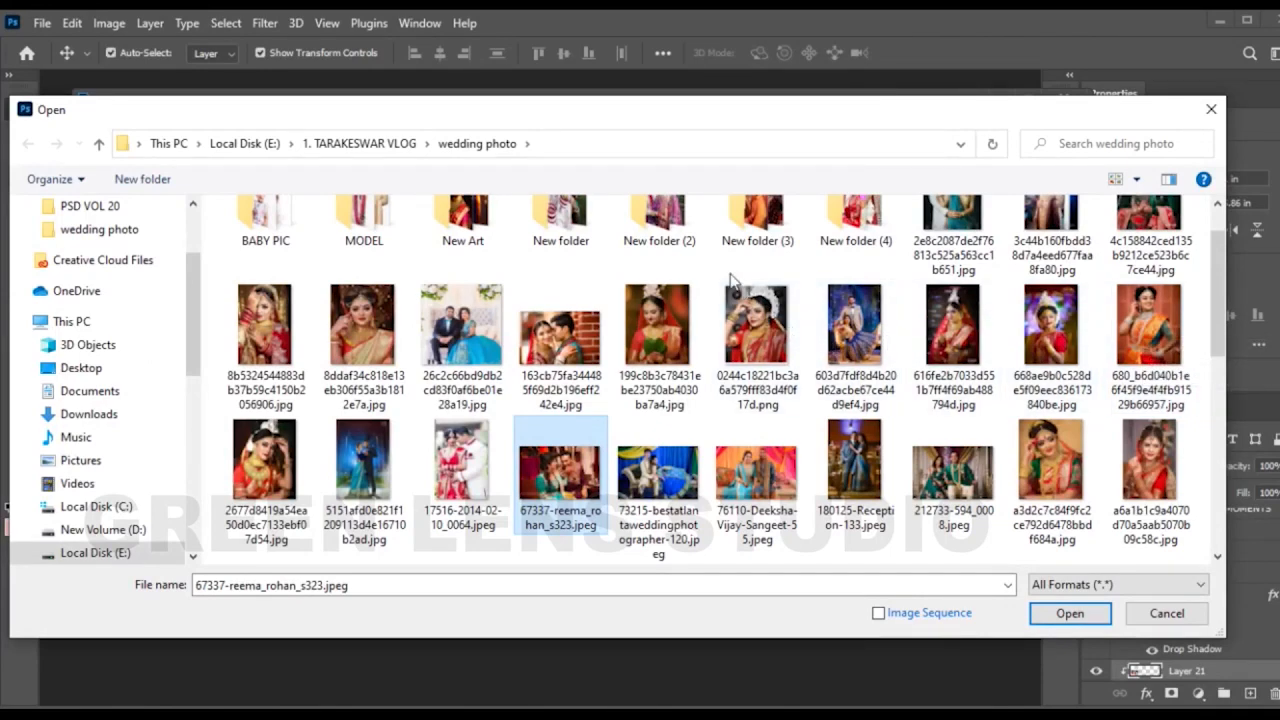
{"action": "scroll", "coordinate": [881, 424], "scroll_direction": "down", "scroll_amount": 5}
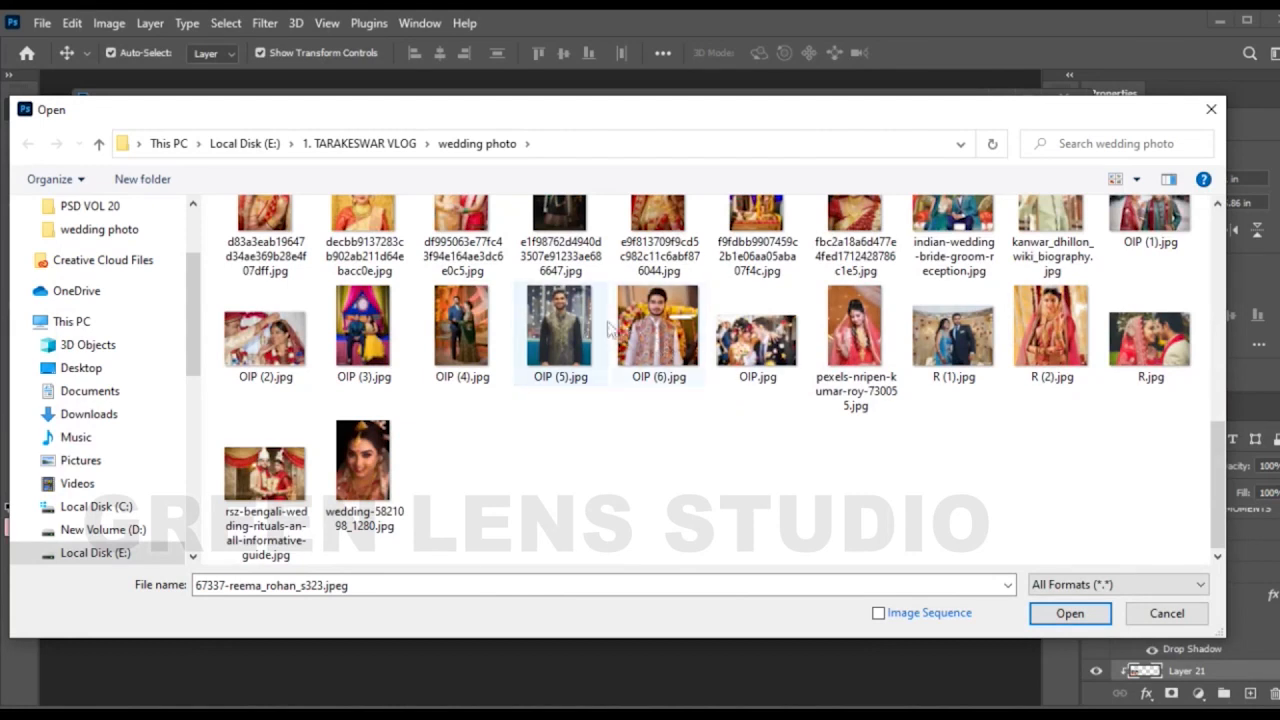
{"action": "scroll", "coordinate": [660, 332], "scroll_direction": "up", "scroll_amount": 1}
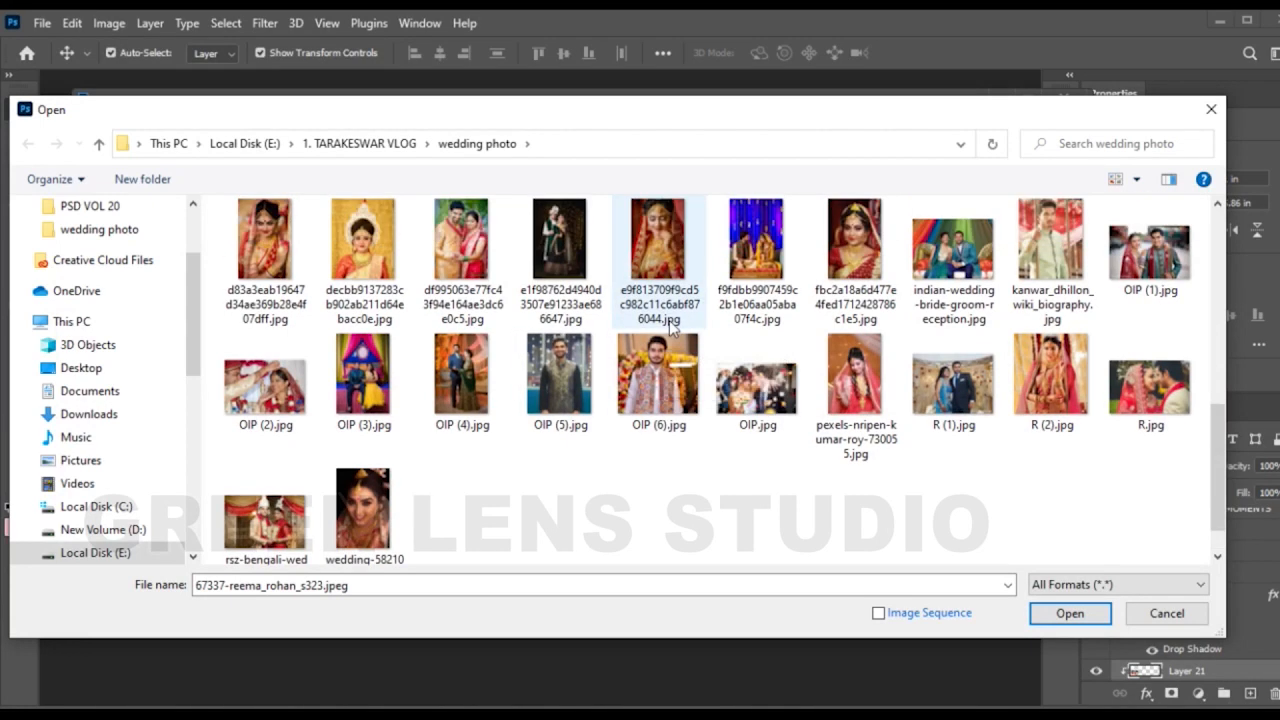
{"action": "scroll", "coordinate": [840, 312], "scroll_direction": "up", "scroll_amount": 1}
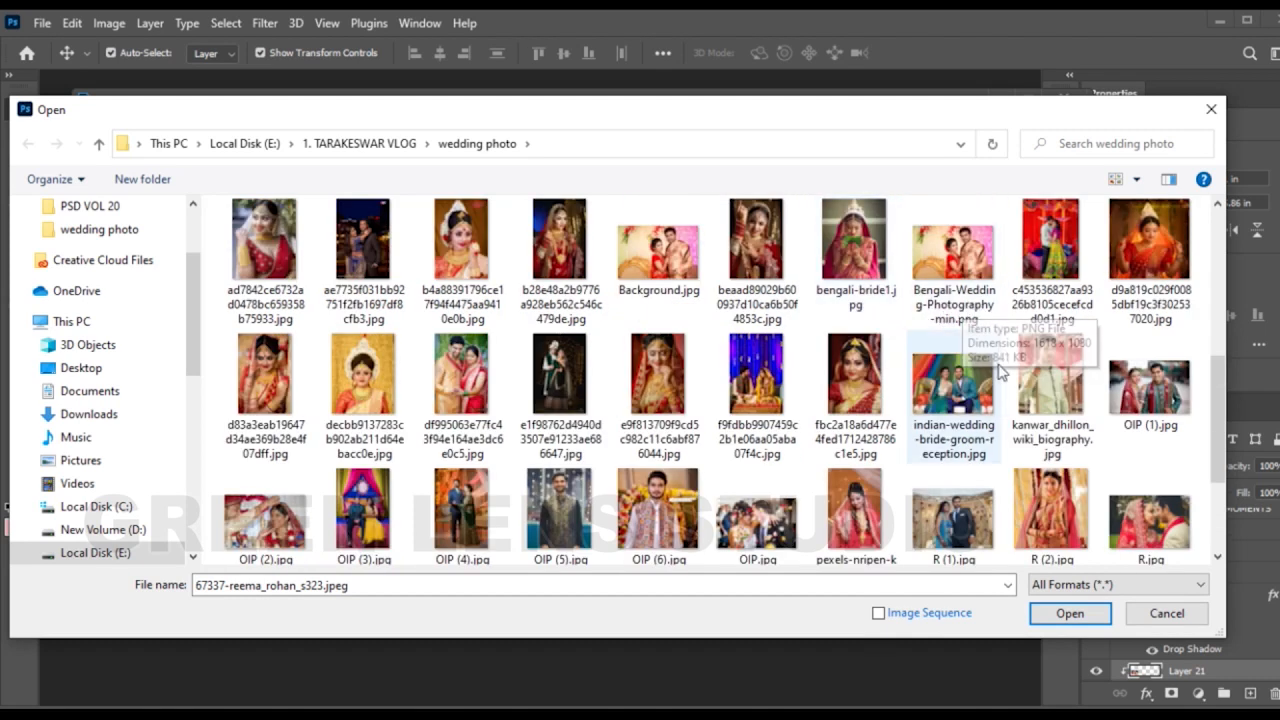
{"action": "left_click", "coordinate": [952, 262]}
{"action": "left_click", "coordinate": [1150, 398], "text": "ctrl"}
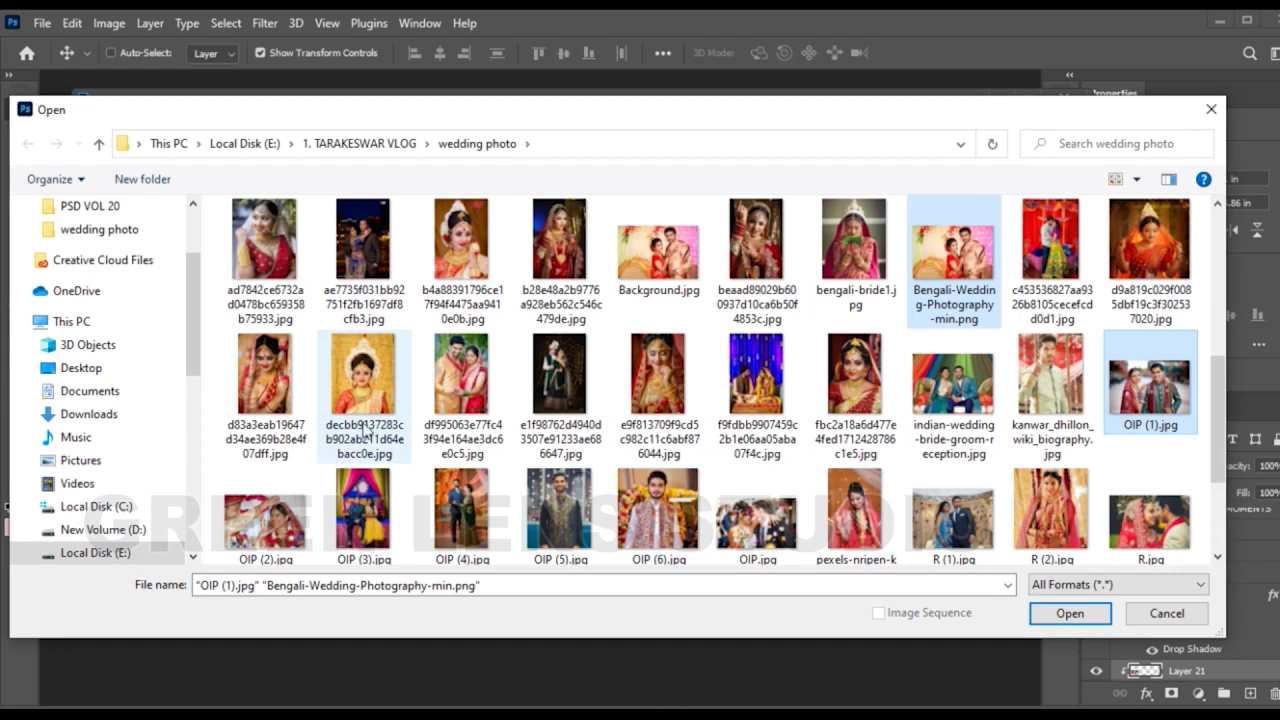
{"action": "left_click", "coordinate": [658, 265], "text": "ctrl"}
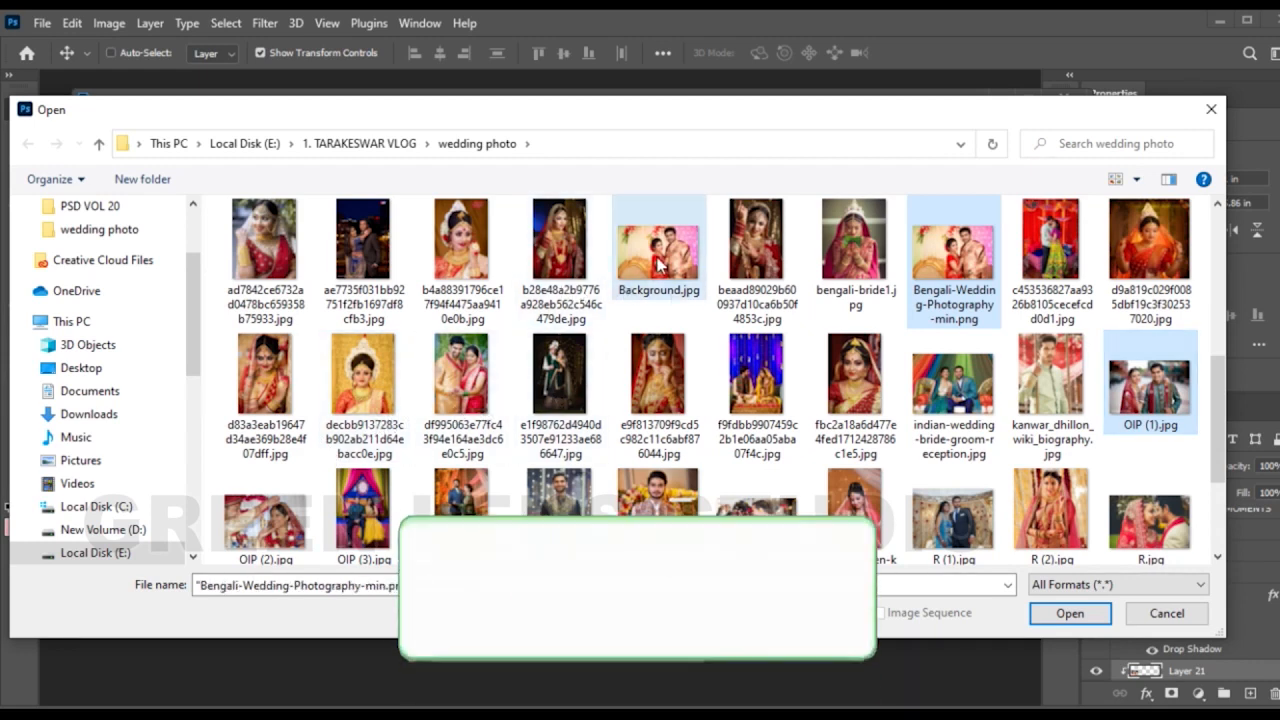
{"action": "key", "text": "Return"}
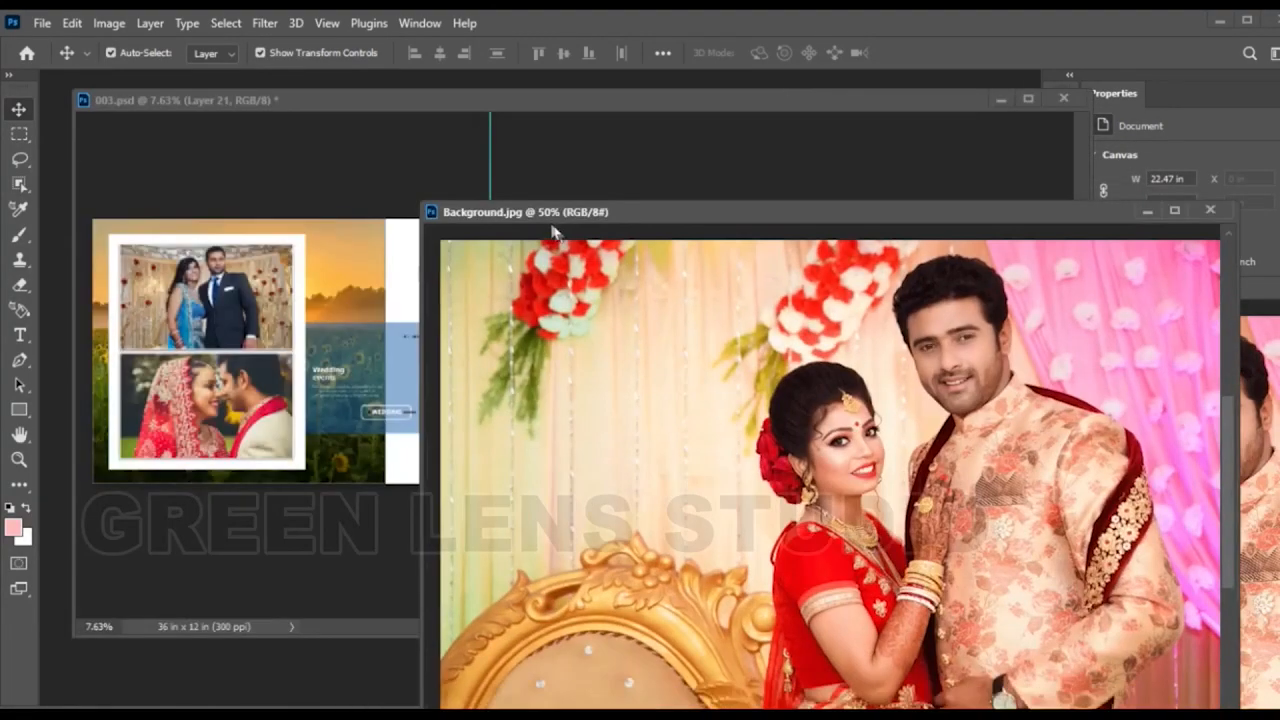
- Place the Background.jpg photo in the first of the three frames below the circle, clipped and scaled to about 5.73 × 3.83 in
{"action": "left_click_drag", "start_coordinate": [855, 219], "coordinate": [1013, 453]}
{"action": "left_click_drag", "start_coordinate": [800, 105], "coordinate": [661, 89]}
{"action": "left_click", "coordinate": [436, 407]}
{"action": "left_click_drag", "start_coordinate": [1155, 543], "coordinate": [449, 401]}
{"action": "key", "text": "ctrl+t"}
{"action": "left_click_drag", "start_coordinate": [486, 448], "coordinate": [487, 462]}
{"action": "key", "text": "Return"}
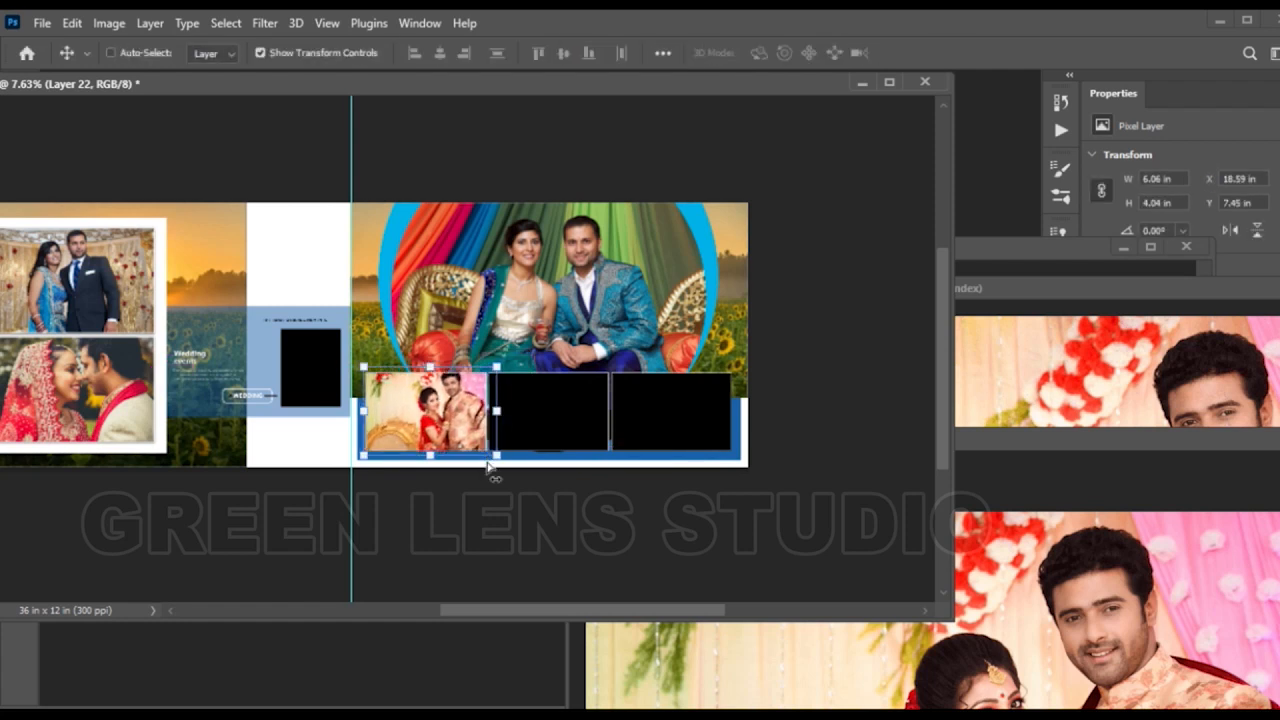
{"action": "key", "text": "ctrl+t"}
{"action": "left_click_drag", "start_coordinate": [497, 368], "coordinate": [490, 370]}
{"action": "key", "text": "Return"}
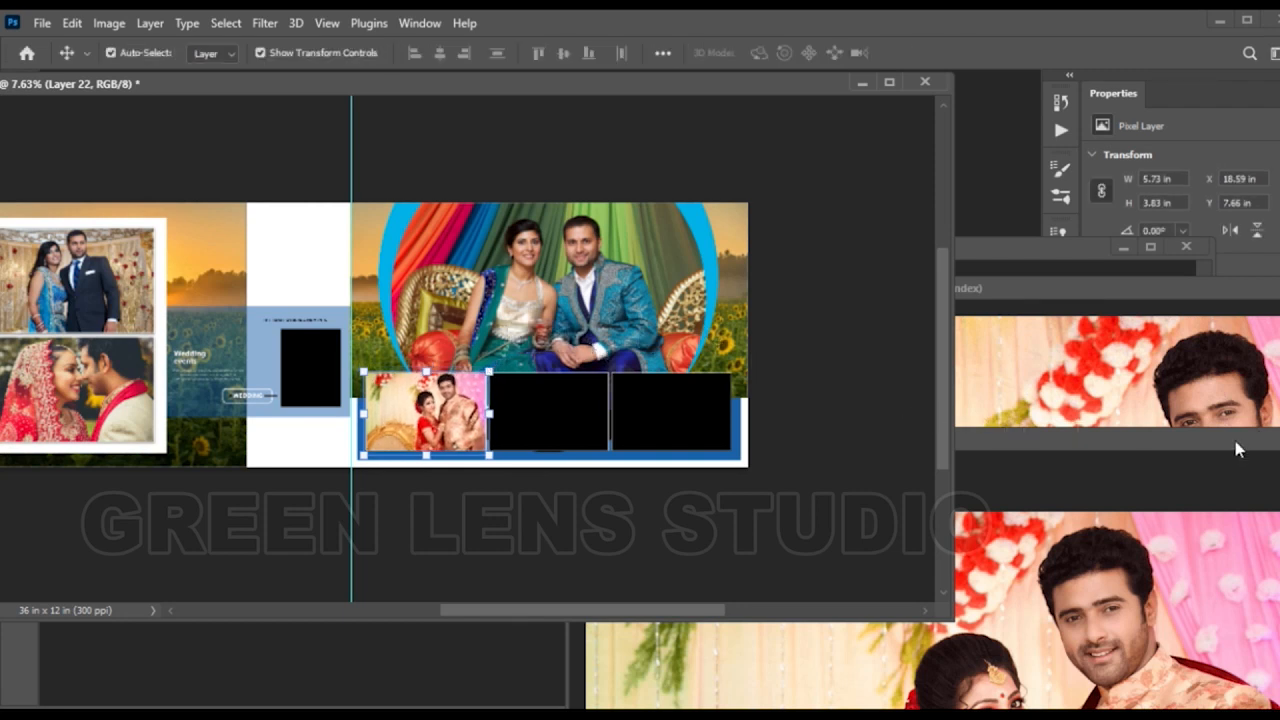
- Close the source photos Background.jpg and Bengali-Wedding-Photography-min.png
{"action": "left_click_drag", "start_coordinate": [1237, 450], "coordinate": [1048, 494]}
{"action": "left_click_drag", "start_coordinate": [1136, 290], "coordinate": [743, 389]}
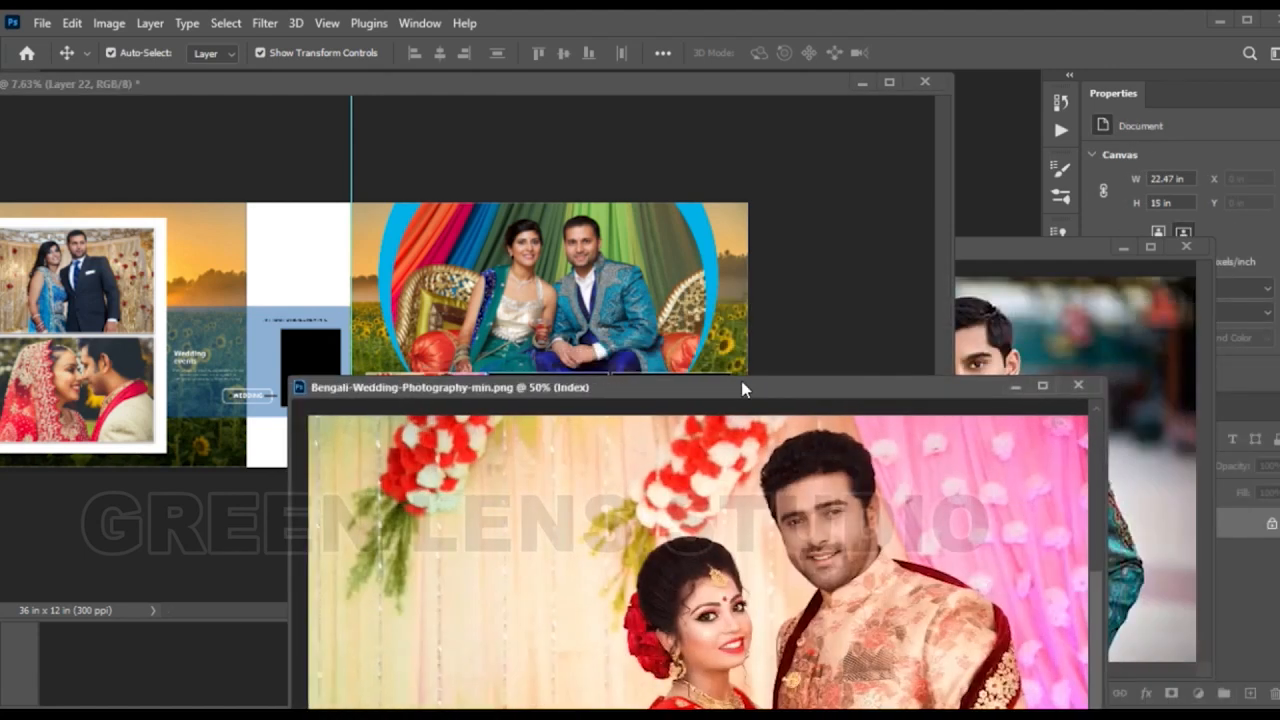
{"action": "left_click", "coordinate": [1078, 386]}
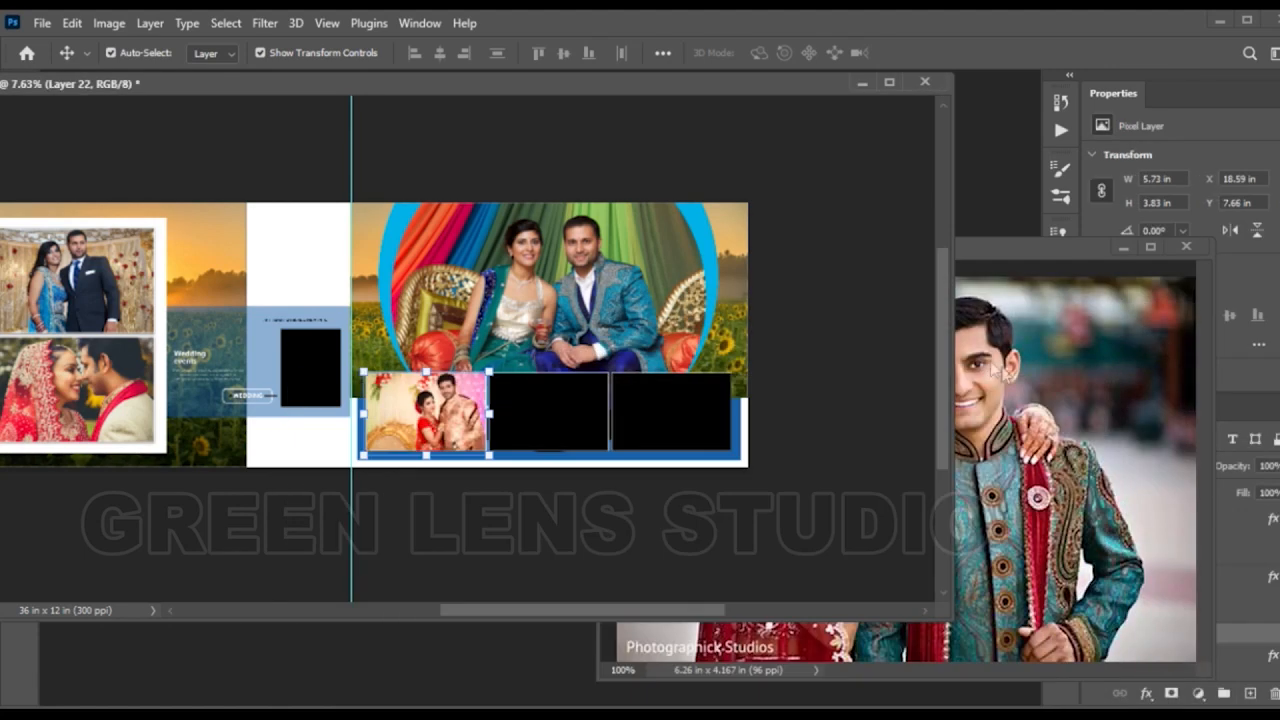
- Place the OIP (1).jpg photo over the middle frame below the circle, scaled to about 6.35 × 4.22 in
{"action": "left_click", "coordinate": [578, 415]}
{"action": "left_click_drag", "start_coordinate": [1010, 450], "coordinate": [617, 472]}
{"action": "left_click_drag", "start_coordinate": [594, 420], "coordinate": [561, 392]}
{"action": "left_click_drag", "start_coordinate": [607, 448], "coordinate": [629, 474]}
{"action": "left_click_drag", "start_coordinate": [579, 420], "coordinate": [568, 415]}
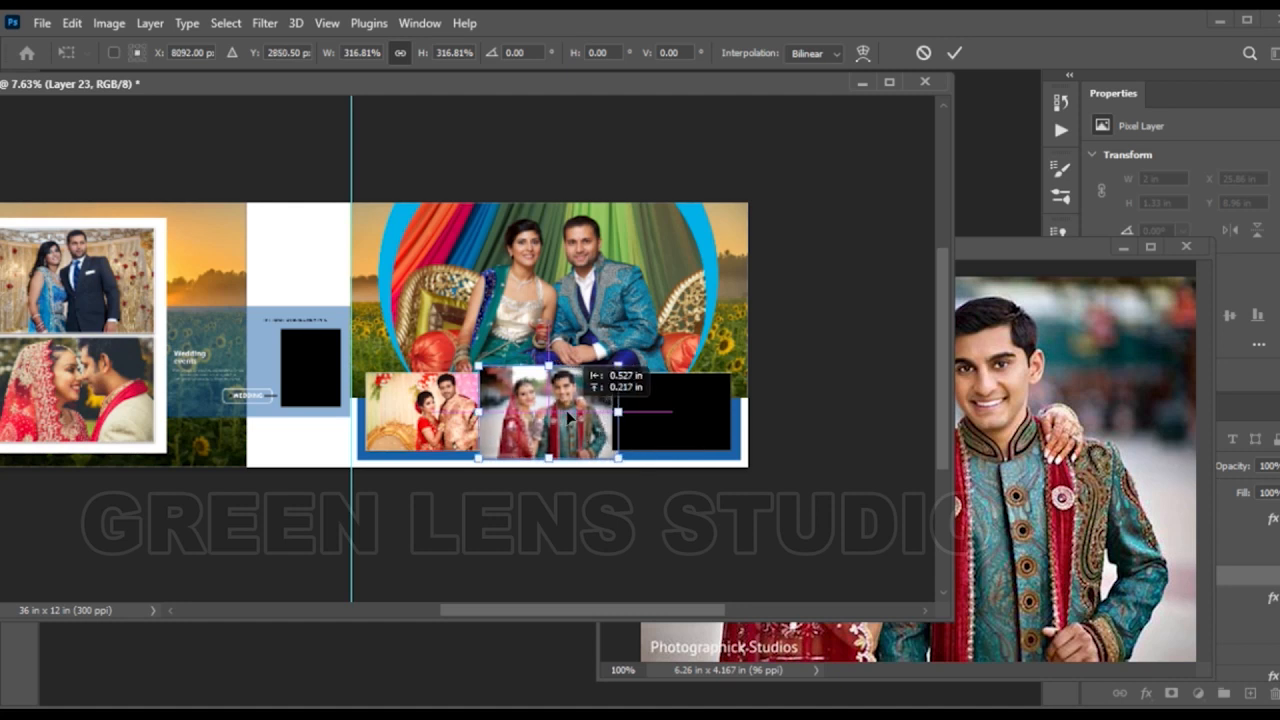
{"action": "key", "text": "Return"}
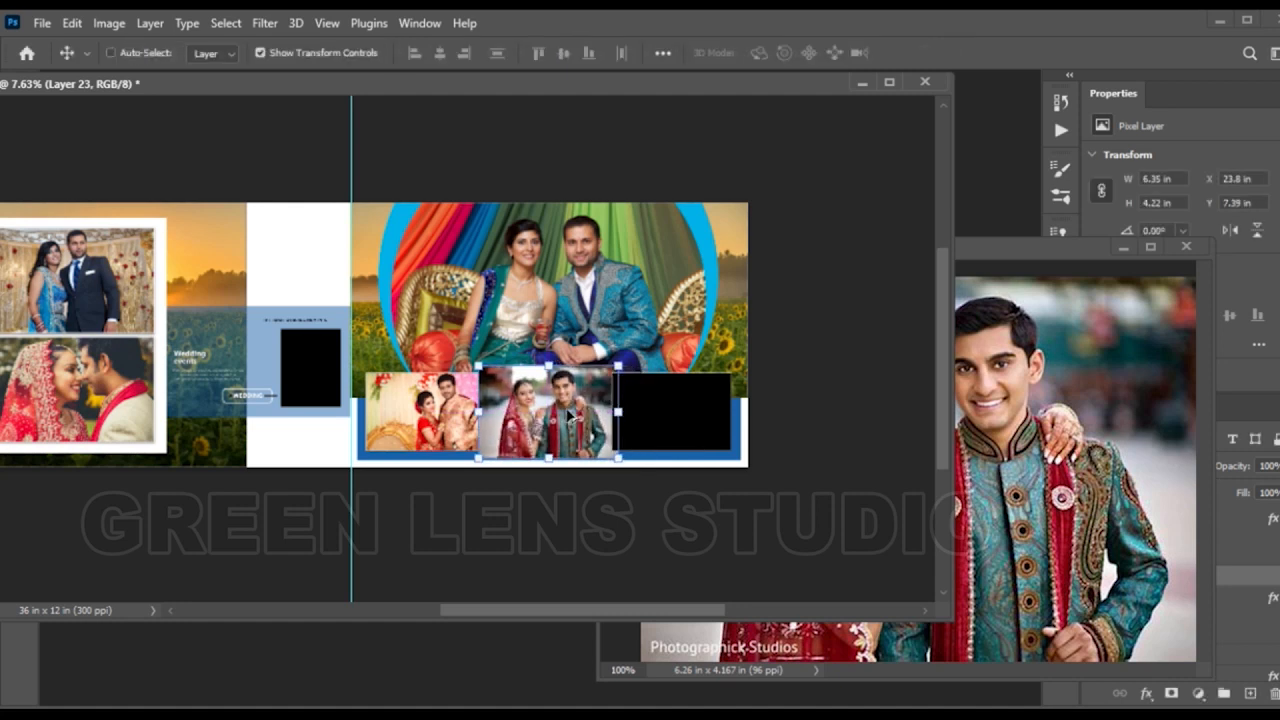
- Clip the photo to the middle frame, reduce it to about 6.04 × 4.02 in, and close the source OIP (1).jpg
{"action": "key", "text": "ctrl+alt+g"}
{"action": "mouse_move", "coordinate": [614, 364]}
{"action": "left_mouse_down"}
{"action": "mouse_move", "coordinate": [600, 367]}
{"action": "mouse_move", "coordinate": [611, 368]}
{"action": "left_mouse_up"}
{"action": "key", "text": "Return"}
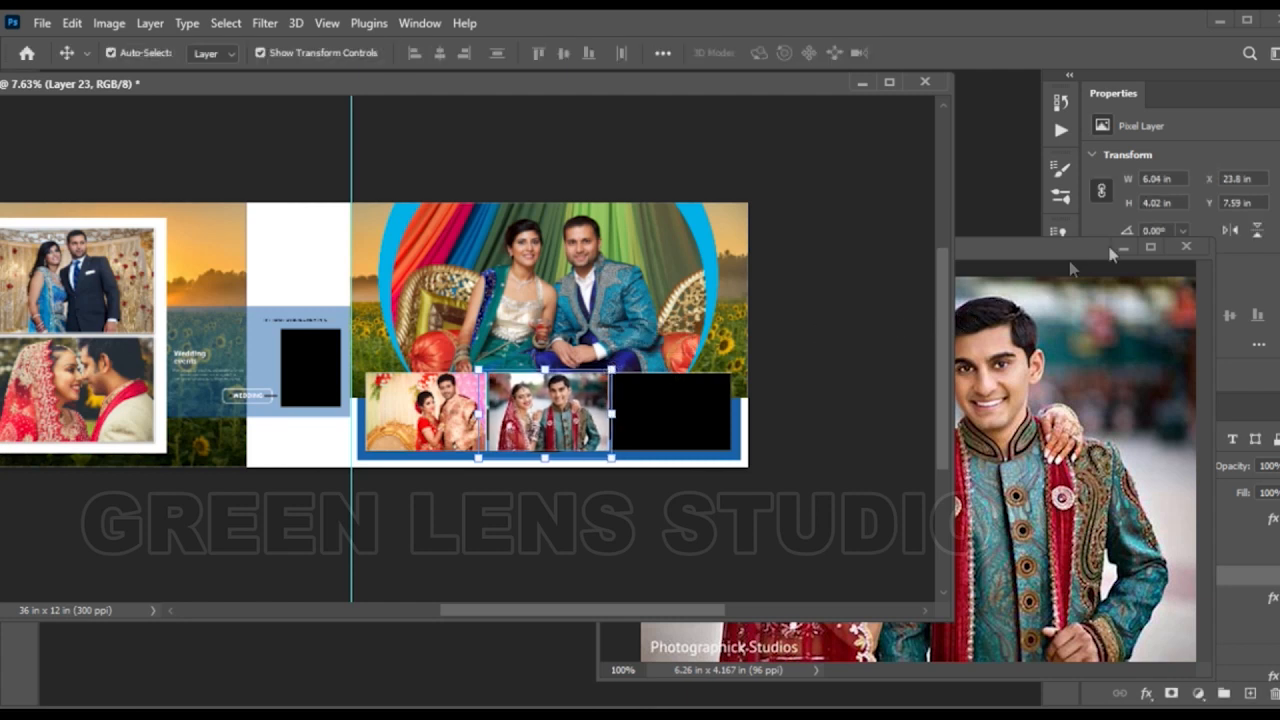
{"action": "left_click", "coordinate": [1186, 247]}
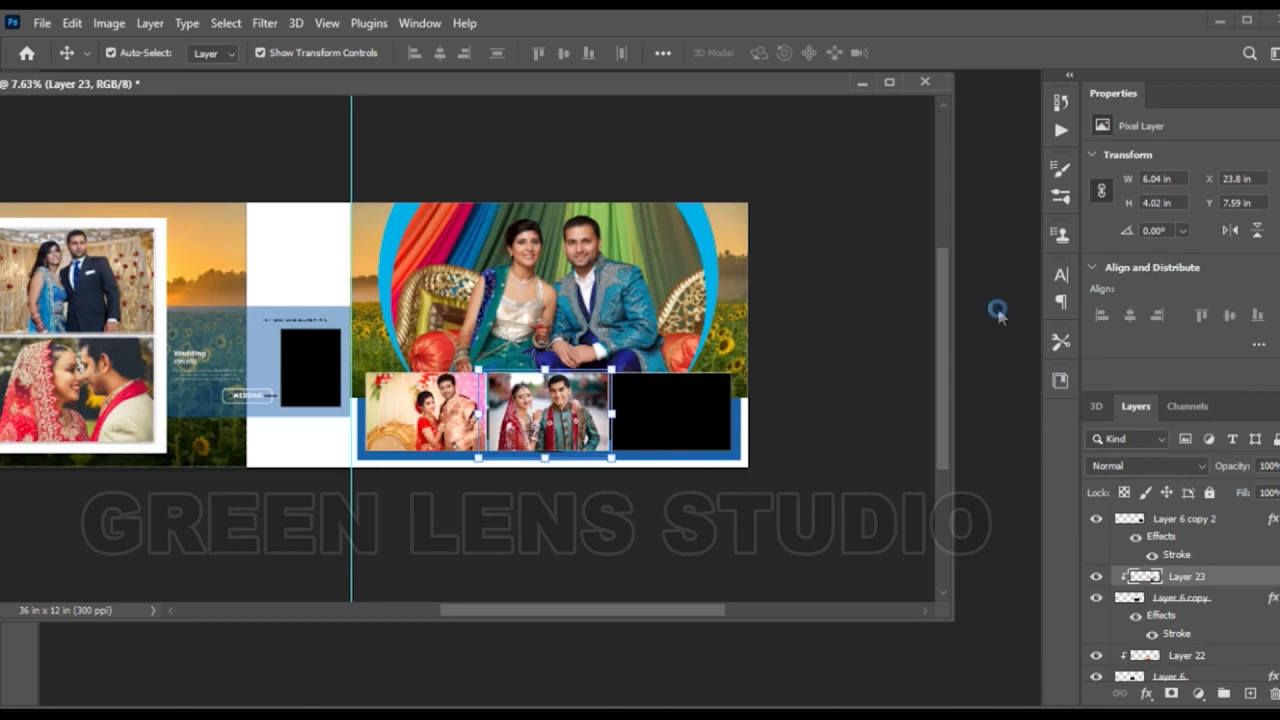
- Open OIP (3).jpg and 858f57afb3f2707f232ebbf5c8599b7f.jpg together from New folder (2) in the wedding photo folder
{"action": "double_click", "coordinate": [683, 263]}
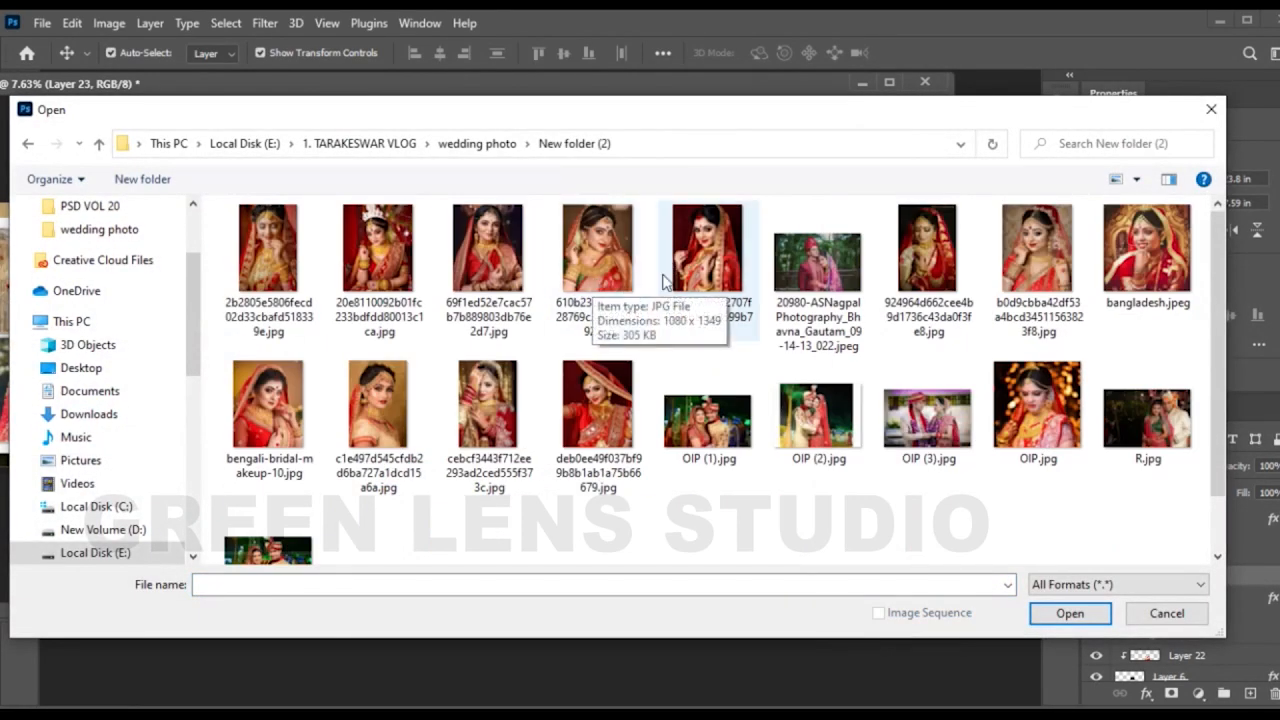
{"action": "left_click", "coordinate": [710, 270]}
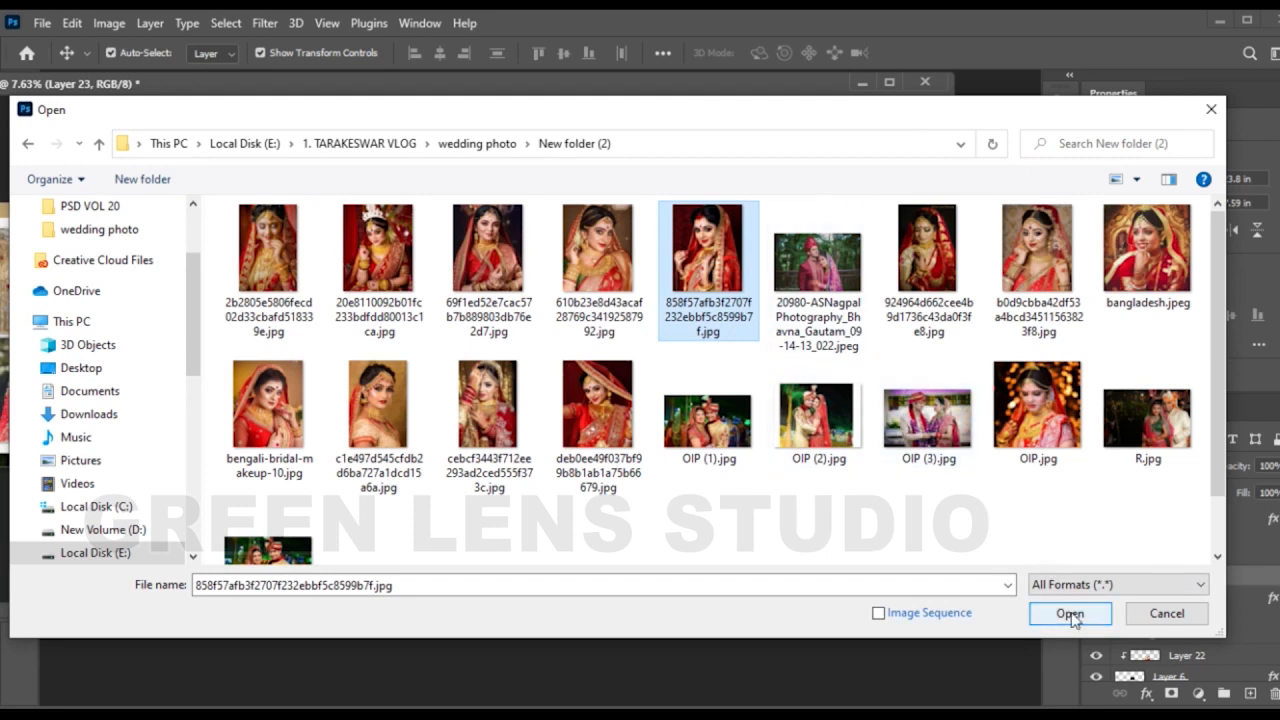
{"action": "left_click", "coordinate": [955, 432], "text": "ctrl"}
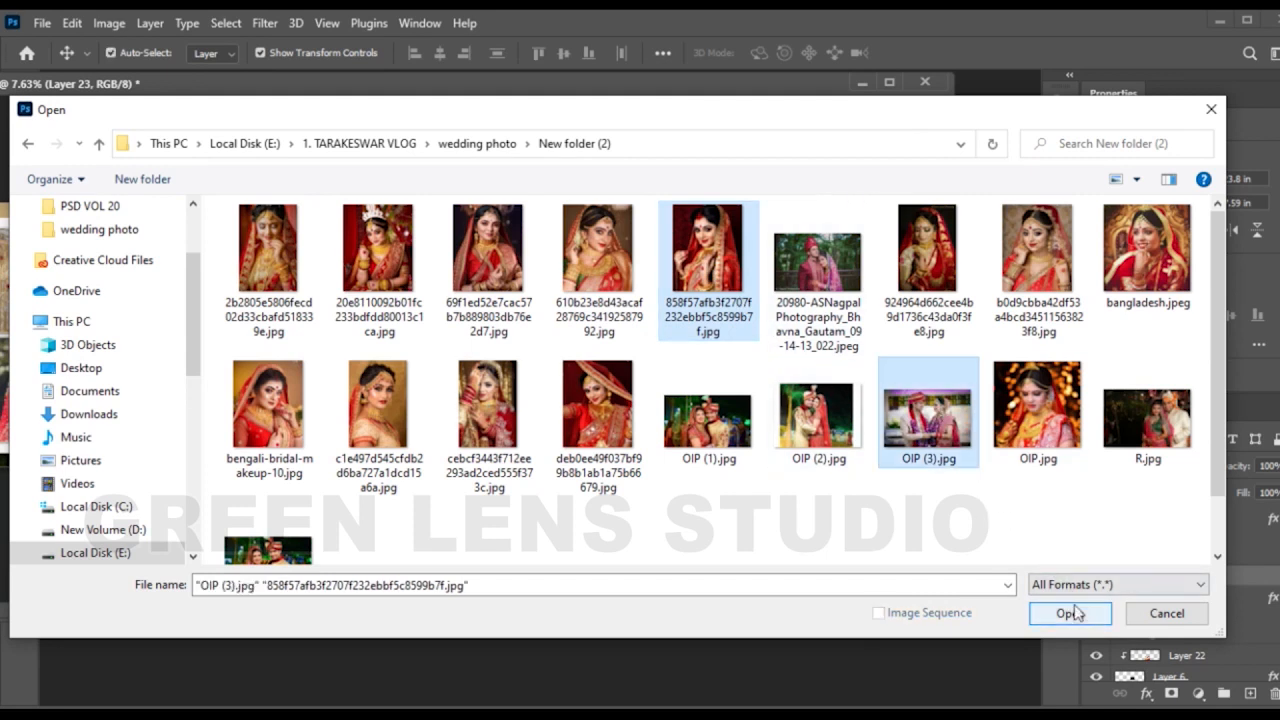
{"action": "left_click", "coordinate": [1070, 613]}
- Float OIP (3).jpg and the bride portrait in separate windows and bring the 003.psd window in front of them
{"action": "left_click_drag", "start_coordinate": [404, 121], "coordinate": [749, 340]}
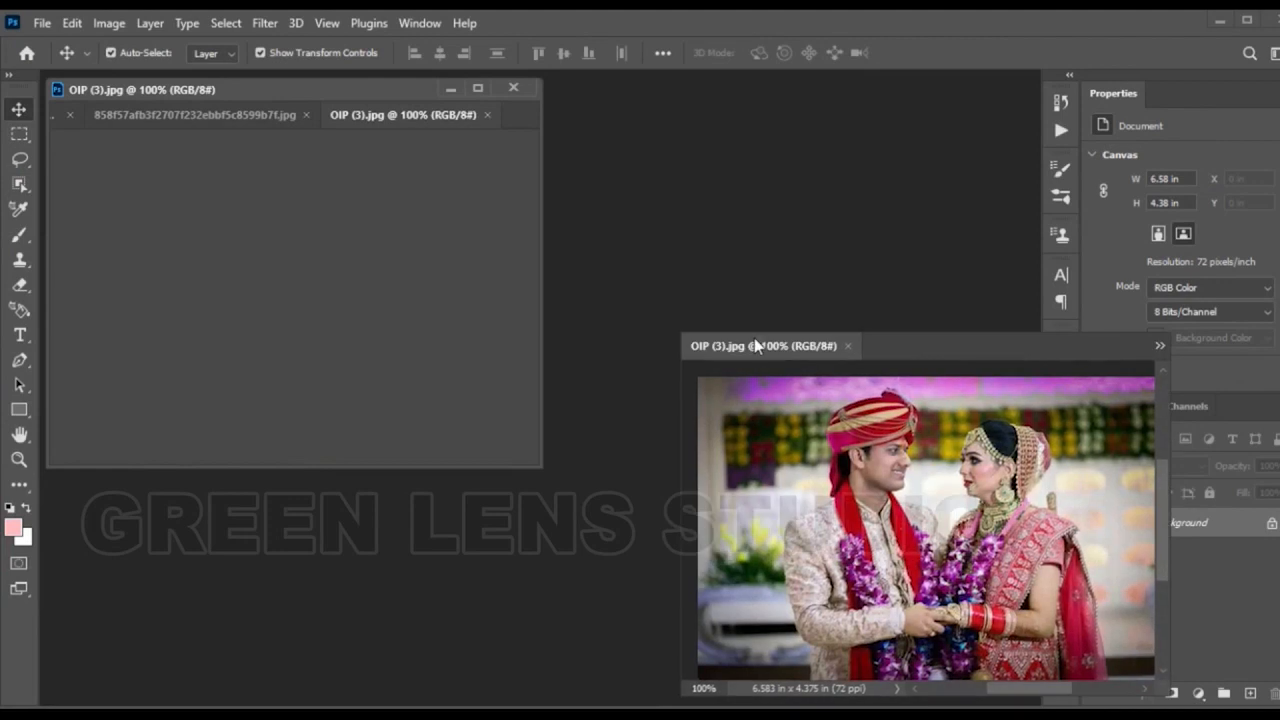
{"action": "left_click_drag", "start_coordinate": [340, 129], "coordinate": [353, 329]}
{"action": "left_click_drag", "start_coordinate": [313, 104], "coordinate": [336, 92]}
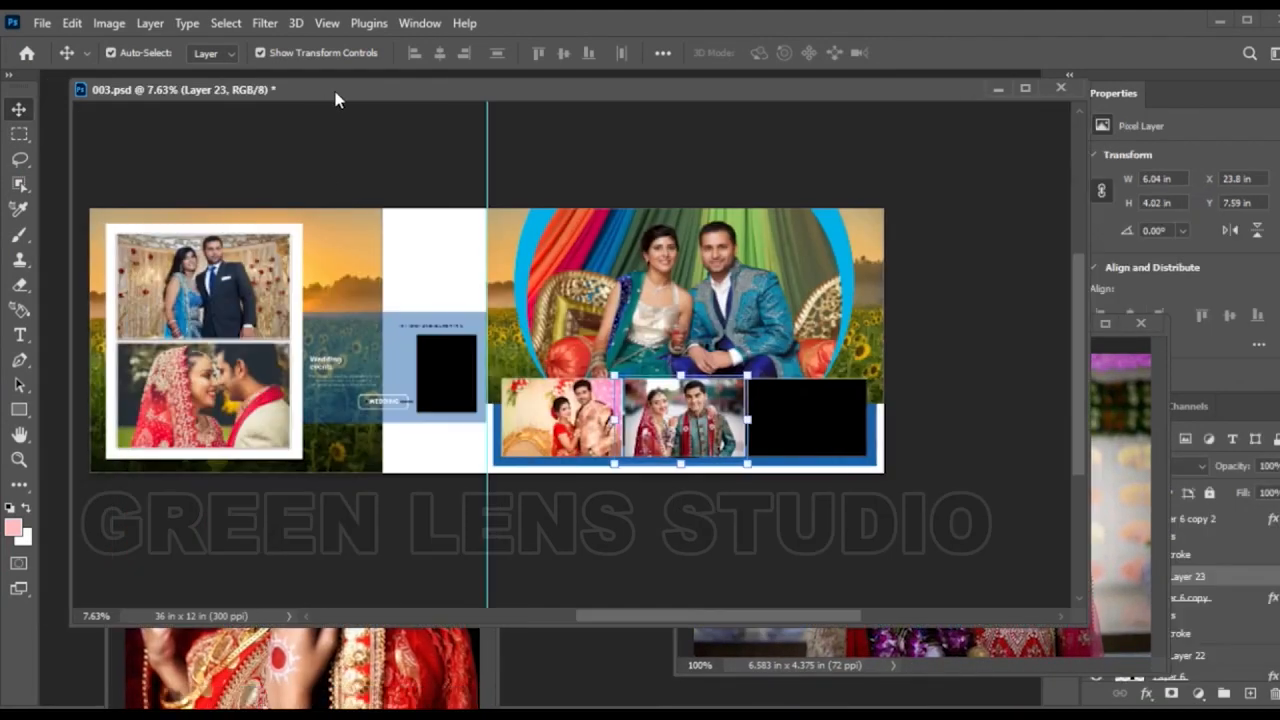
- Place the OIP (3).jpg photo over the right-hand frame below the circle, scaled to about 6.3 × 4.19 in
{"action": "left_click", "coordinate": [846, 426]}
{"action": "left_click_drag", "start_coordinate": [1120, 505], "coordinate": [735, 430]}
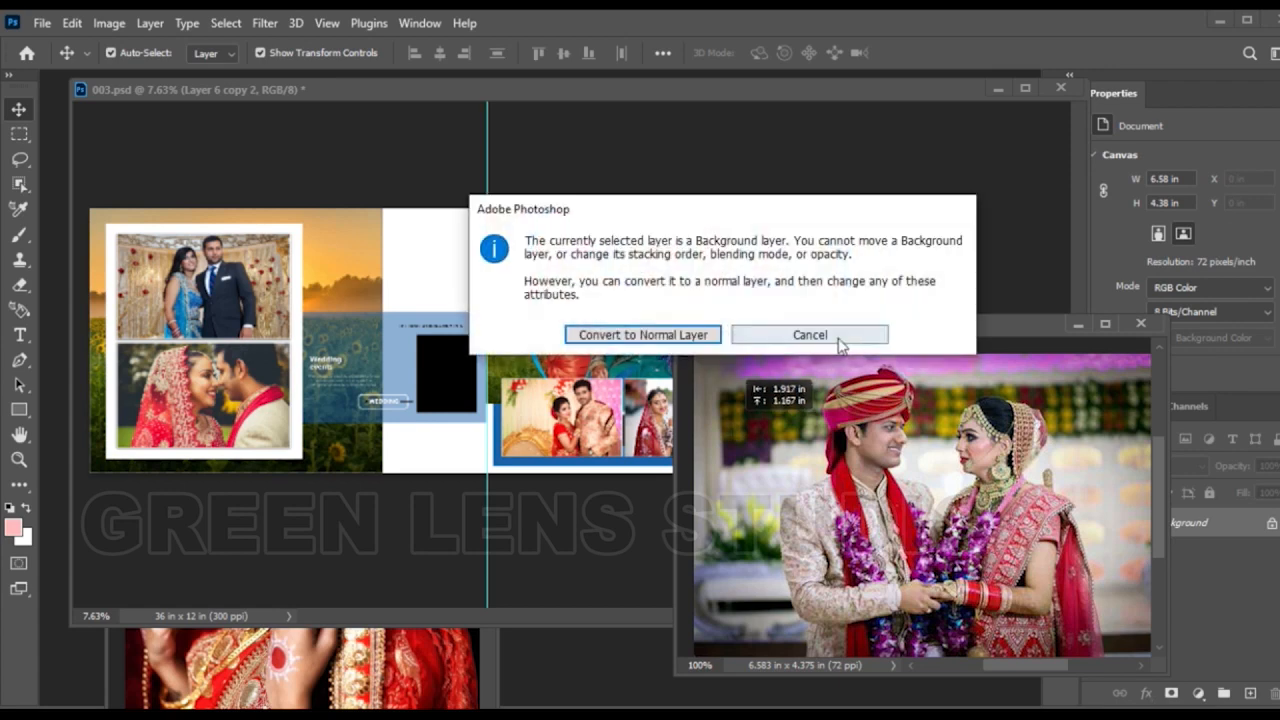
{"action": "left_click", "coordinate": [810, 335]}
{"action": "left_click_drag", "start_coordinate": [886, 337], "coordinate": [1078, 334]}
{"action": "left_click_drag", "start_coordinate": [1025, 445], "coordinate": [770, 404]}
{"action": "key", "text": "ctrl+t"}
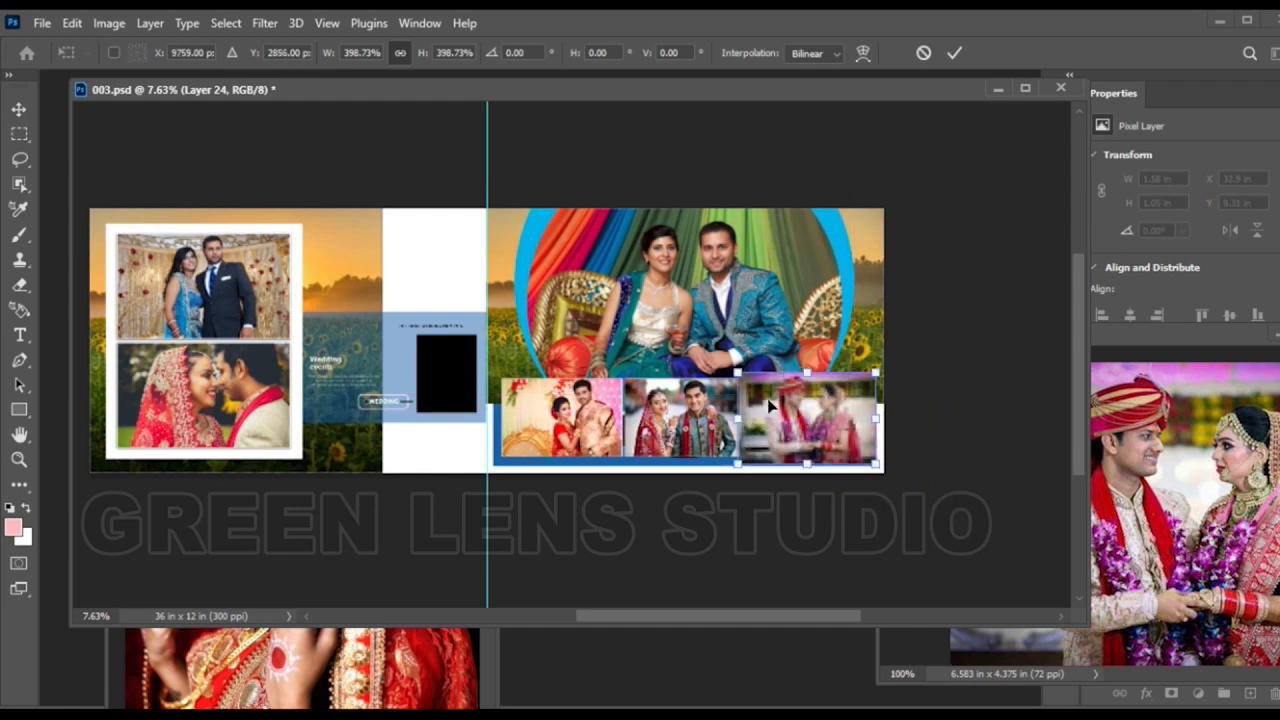
{"action": "key", "text": "Return"}
- Clip the turbaned groom and bride photo to the right-hand frame and close the source OIP (3).jpg
{"action": "key", "text": "ctrl+alt+g"}
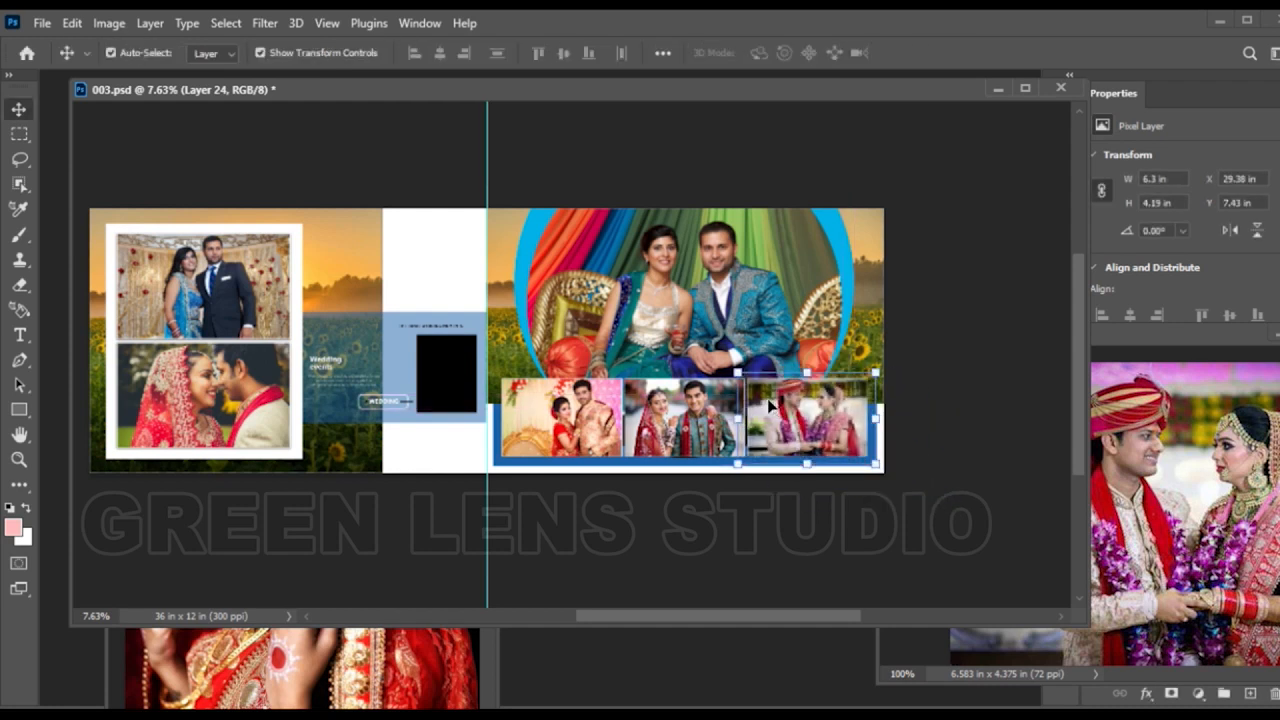
{"action": "left_click_drag", "start_coordinate": [1222, 360], "coordinate": [988, 384]}
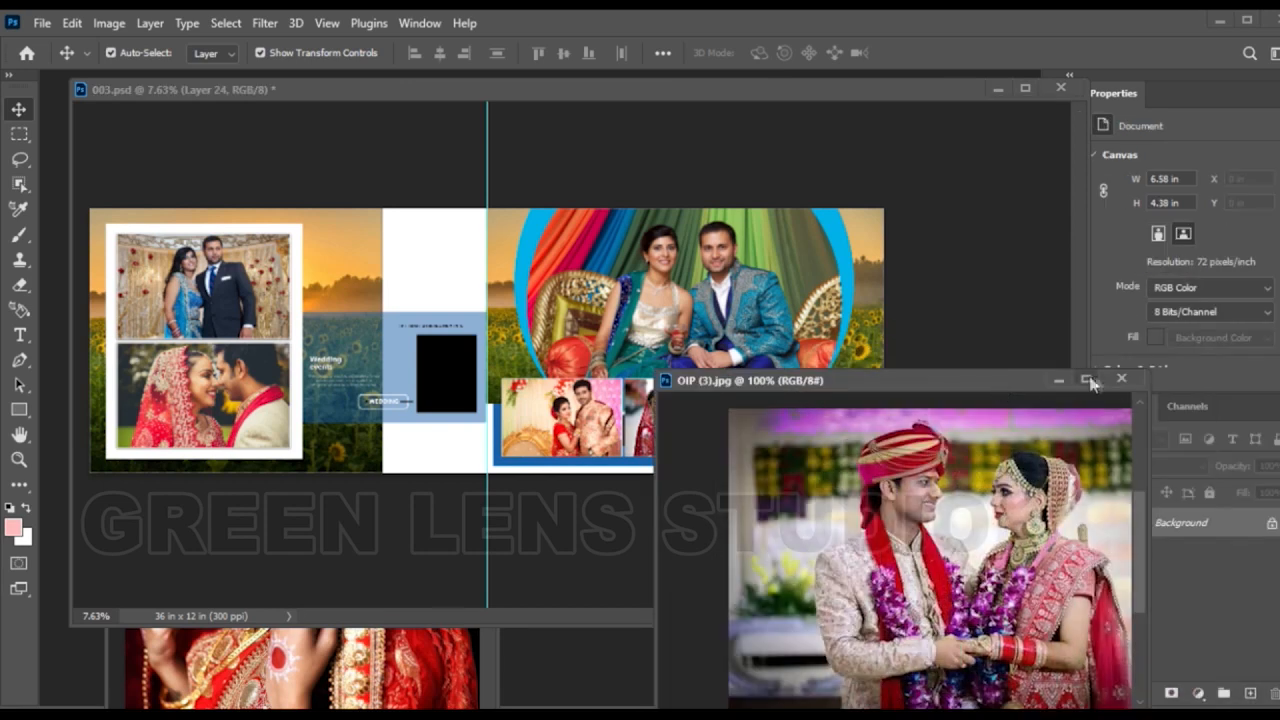
{"action": "left_click", "coordinate": [1121, 379]}
- Place the bride portrait over the black frame under THE ROYAL WEDDING MOMENTS, scaled to about 3.5 × 4.37 in
{"action": "left_click", "coordinate": [440, 390]}
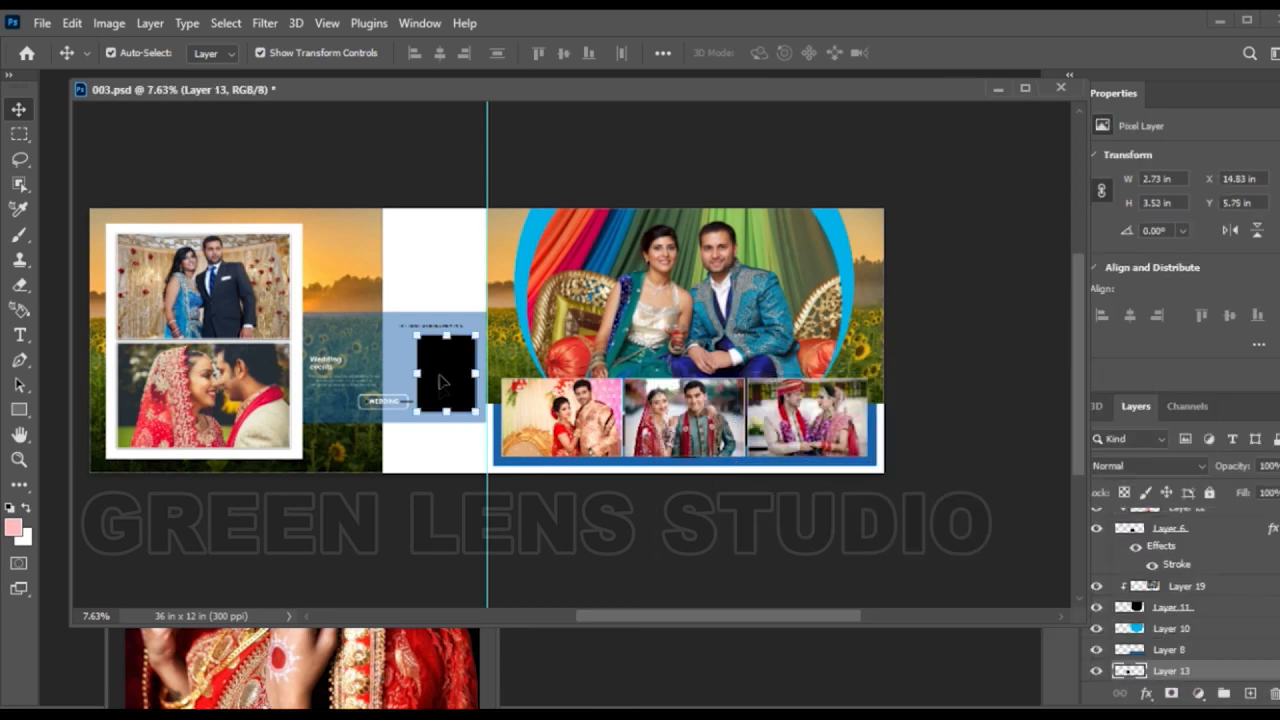
{"action": "scroll", "coordinate": [430, 425], "scroll_direction": "up", "scroll_amount": 1}
{"action": "scroll", "coordinate": [430, 425], "scroll_direction": "up", "scroll_amount": 1}
{"action": "scroll", "coordinate": [430, 307], "scroll_direction": "up", "scroll_amount": 1}
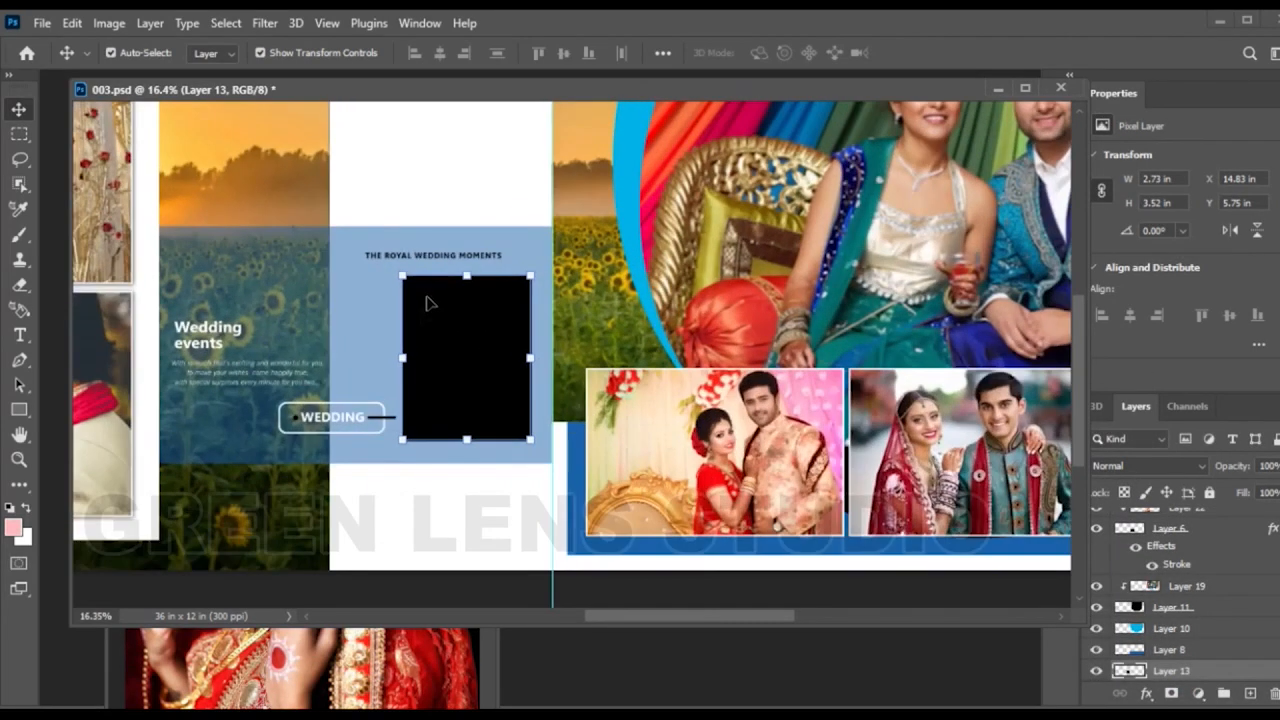
{"action": "scroll", "coordinate": [403, 355], "scroll_direction": "up", "scroll_amount": 1}
{"action": "left_click_drag", "start_coordinate": [358, 672], "coordinate": [563, 449]}
{"action": "left_click_drag", "start_coordinate": [502, 299], "coordinate": [505, 333]}
{"action": "key", "text": "Return"}
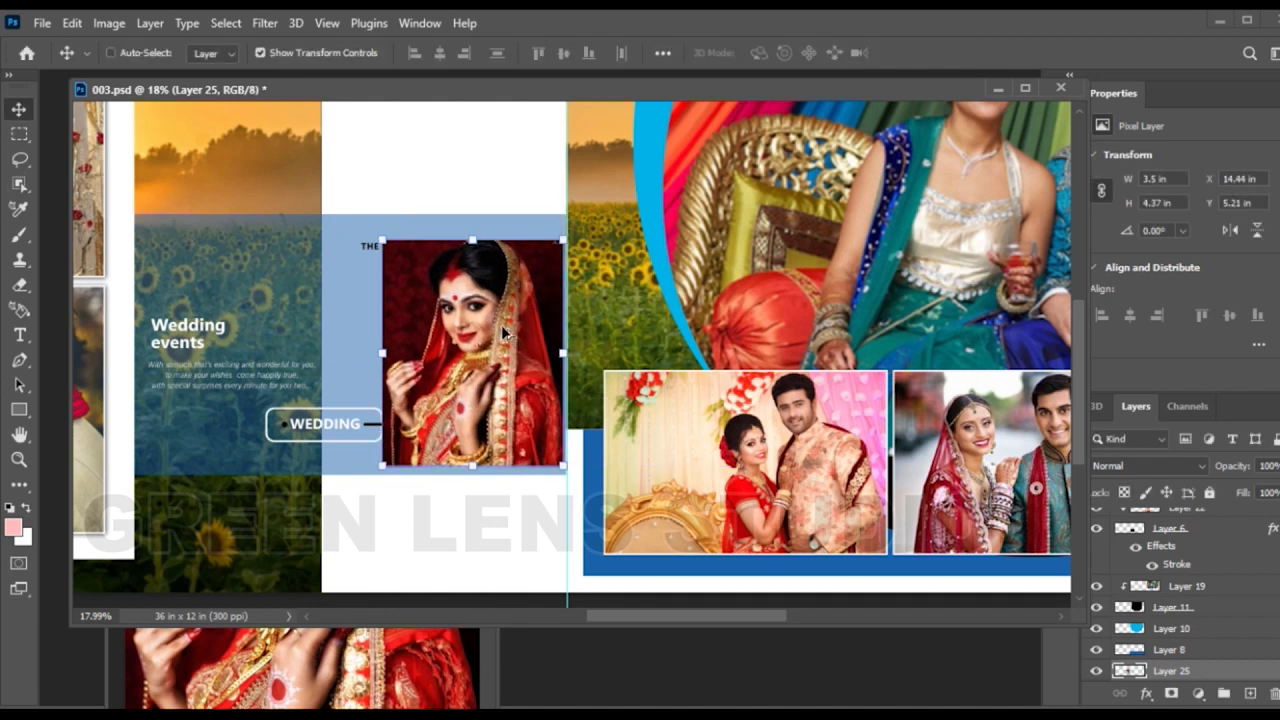
- Clip the bride portrait to its frame and reduce it to about 2.91 × 3.63 in, aligned with the frame
{"action": "key", "text": "ctrl+alt+g"}
{"action": "left_click_drag", "start_coordinate": [560, 237], "coordinate": [541, 255]}
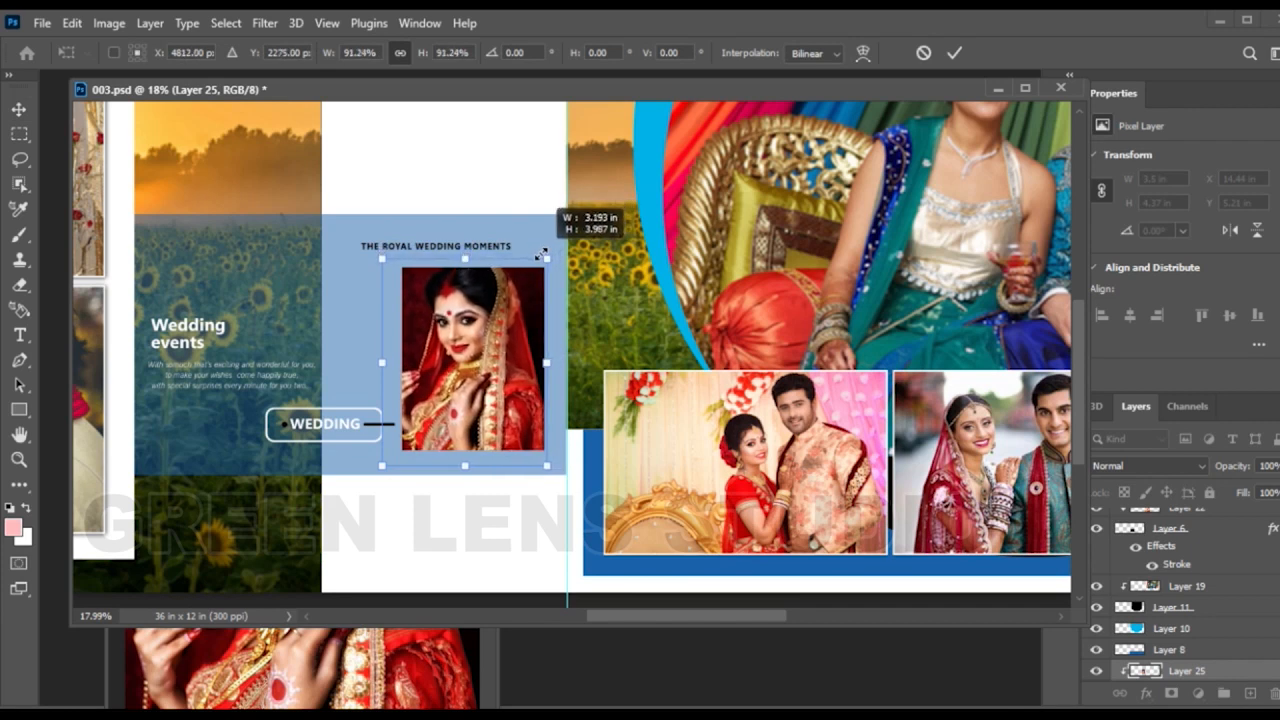
{"action": "left_click_drag", "start_coordinate": [382, 262], "coordinate": [387, 264]}
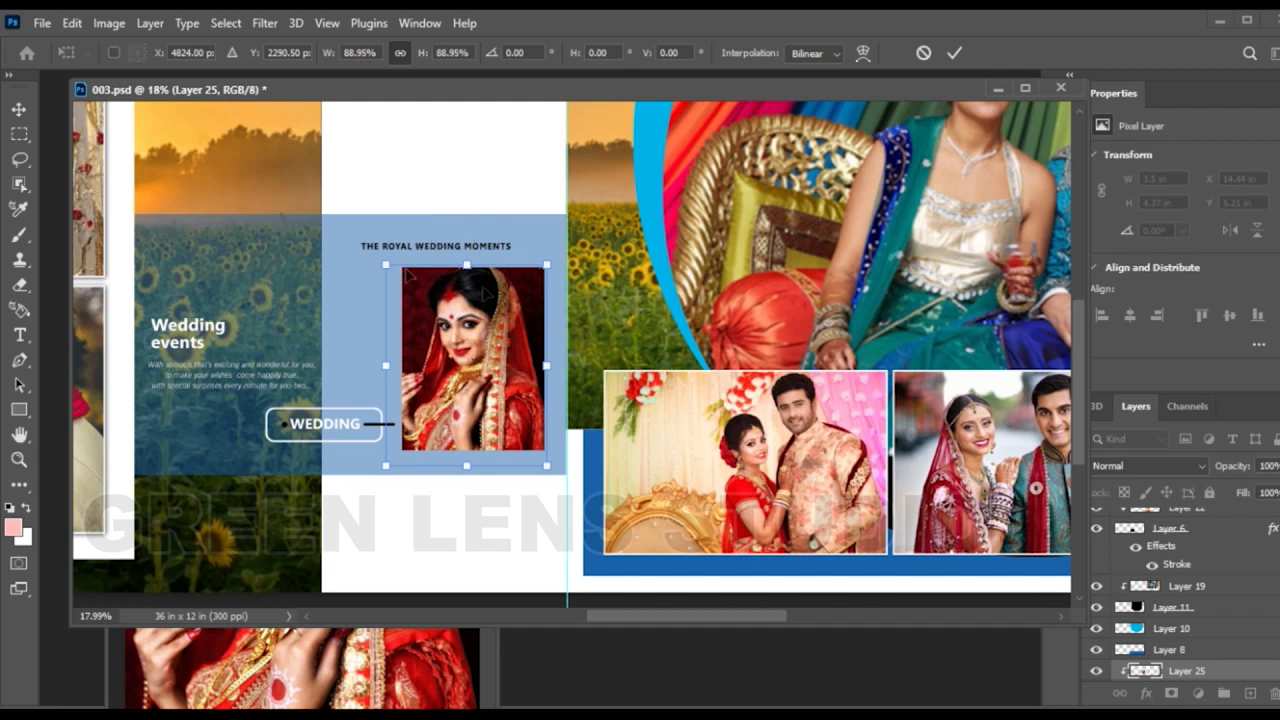
{"action": "left_click_drag", "start_coordinate": [386, 467], "coordinate": [396, 453]}
{"action": "key", "text": "Right"}
{"action": "key", "text": "Right"}
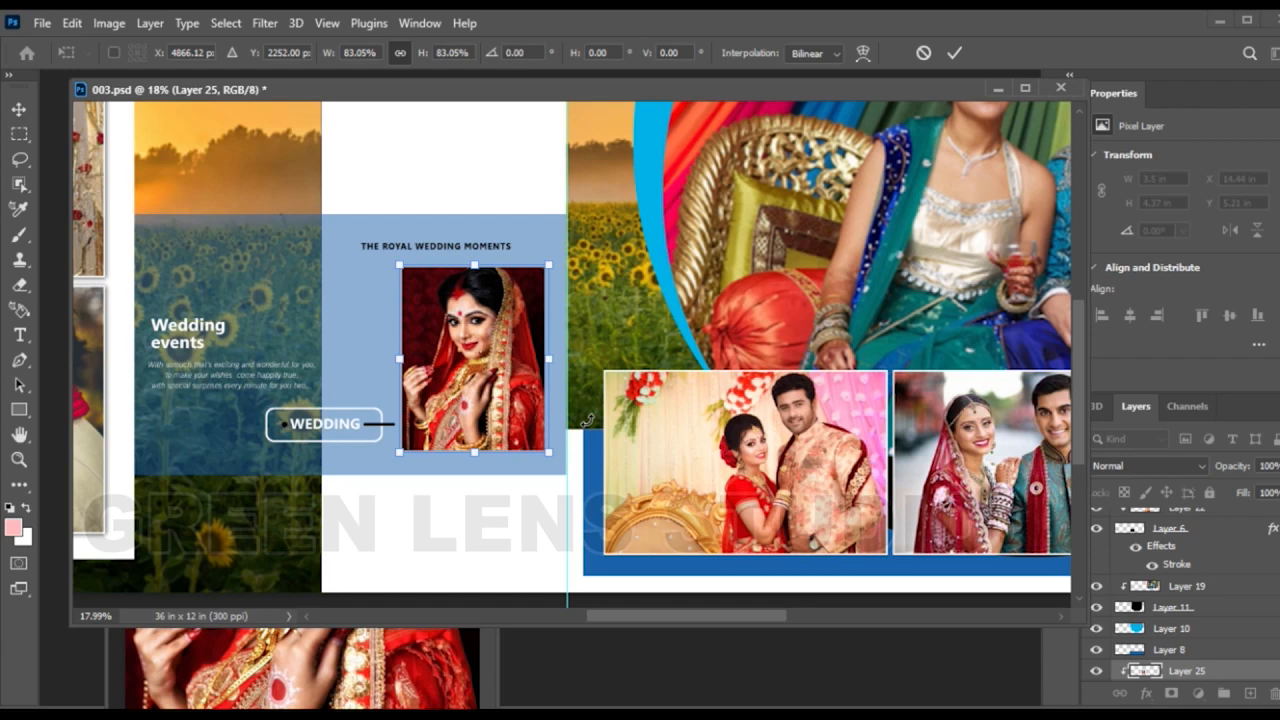
{"action": "key", "text": "Return"}
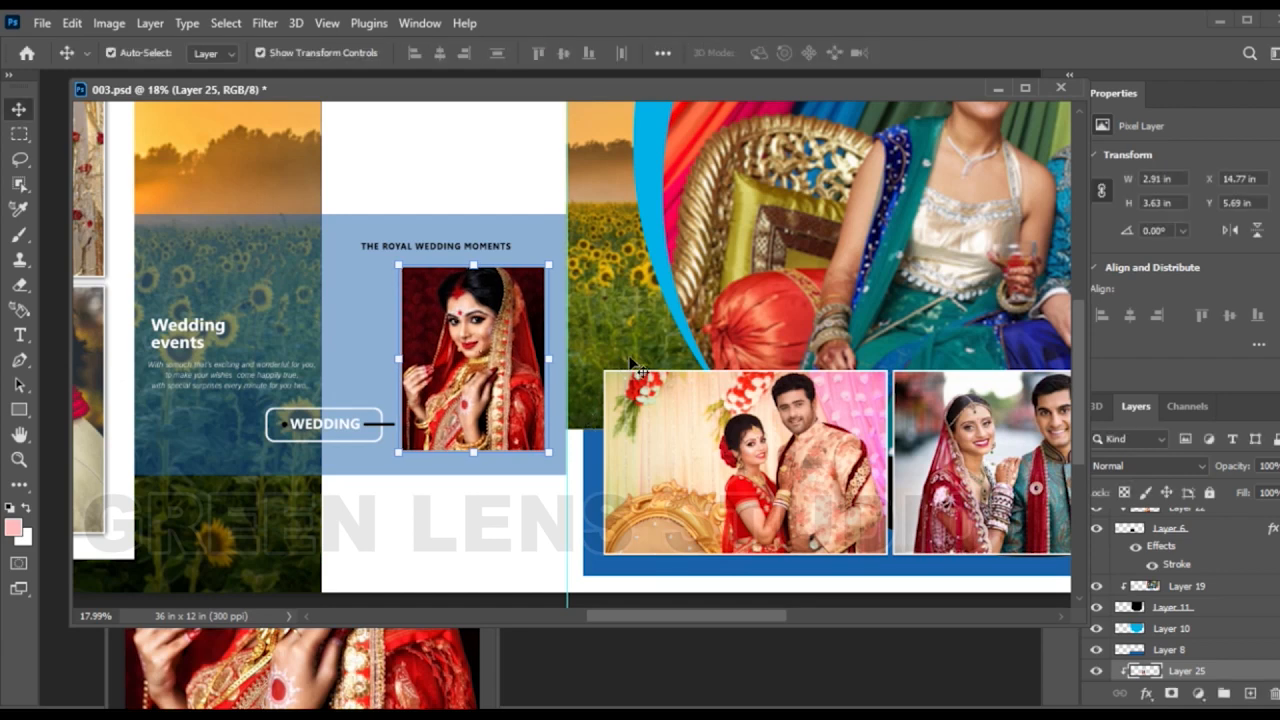
- Close the source bride portrait 858f57afb3f2707f232ebbf5c8599b7f.jpg and return to the album spread
{"action": "scroll", "coordinate": [640, 365], "scroll_direction": "down", "scroll_amount": 4}
{"action": "scroll", "coordinate": [1050, 330], "scroll_direction": "up", "scroll_amount": 1}
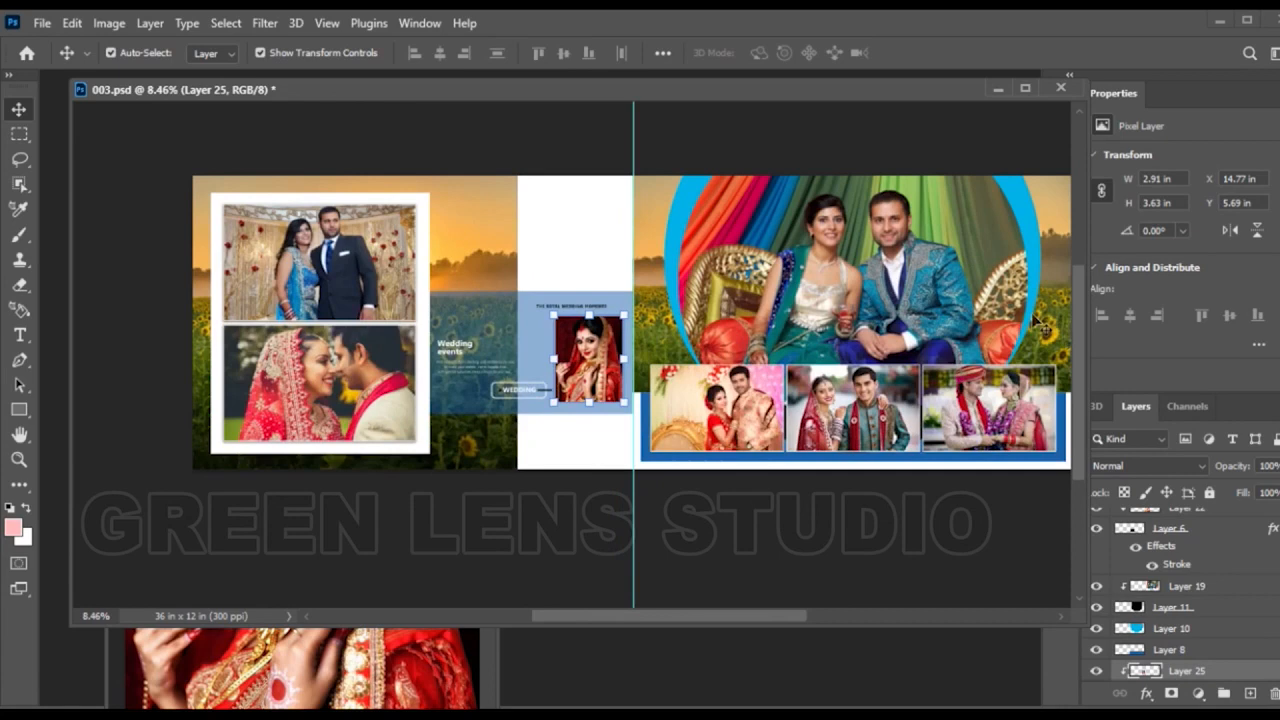
{"action": "left_click", "coordinate": [415, 680]}
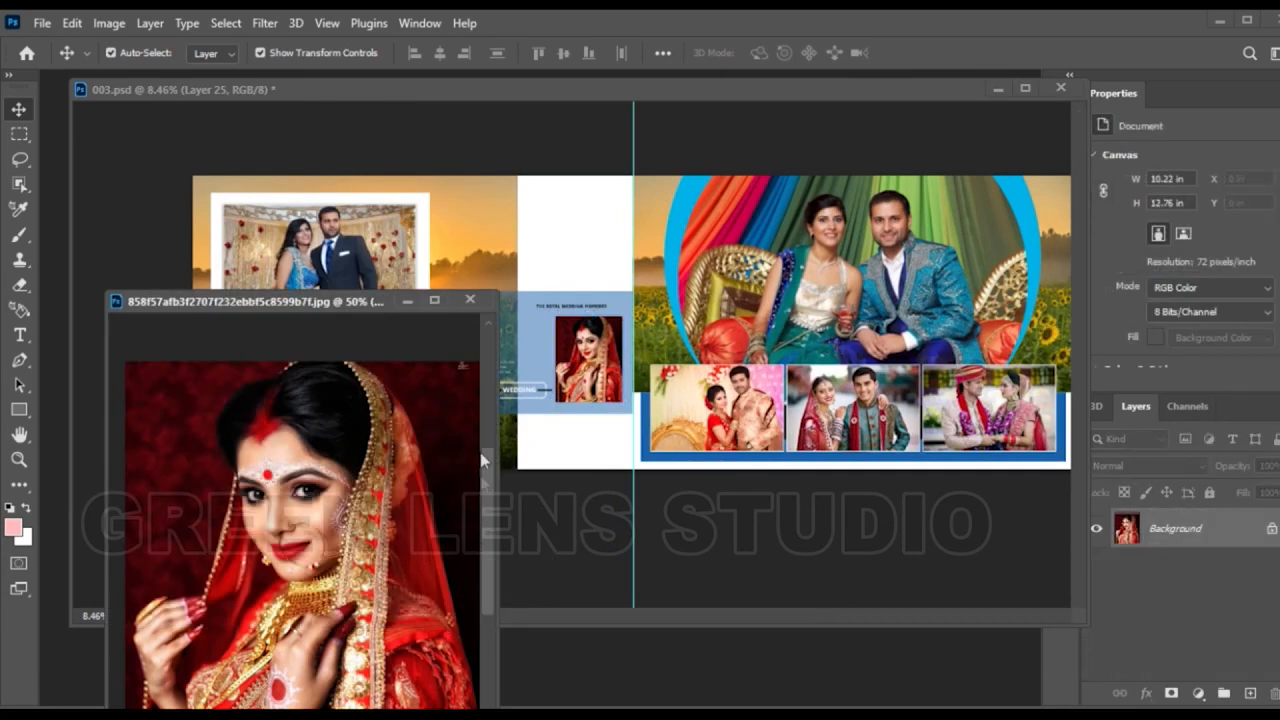
{"action": "left_click", "coordinate": [470, 300]}
{"action": "left_click_drag", "start_coordinate": [797, 628], "coordinate": [810, 618]}
{"action": "scroll", "coordinate": [574, 342], "scroll_direction": "up", "scroll_amount": 1}
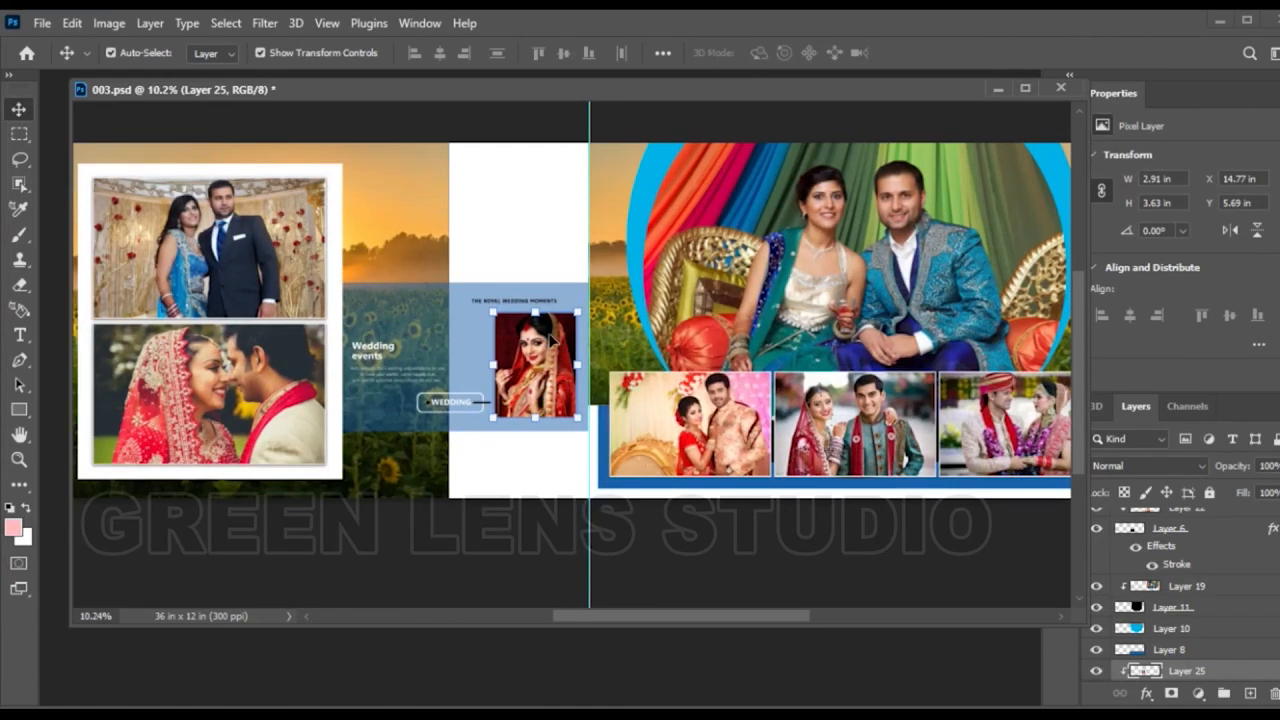